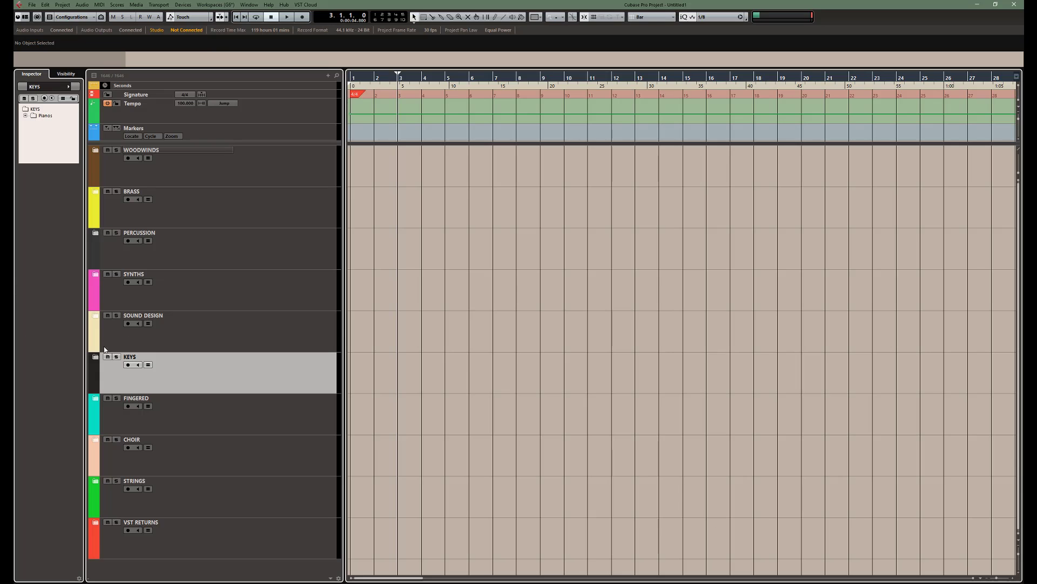
Expand the KEYS folder and open the Kontakt instrument of The Grandeur - Custom 1 track, dismissing the sample-rate notice
click(95, 357)
click(174, 448)
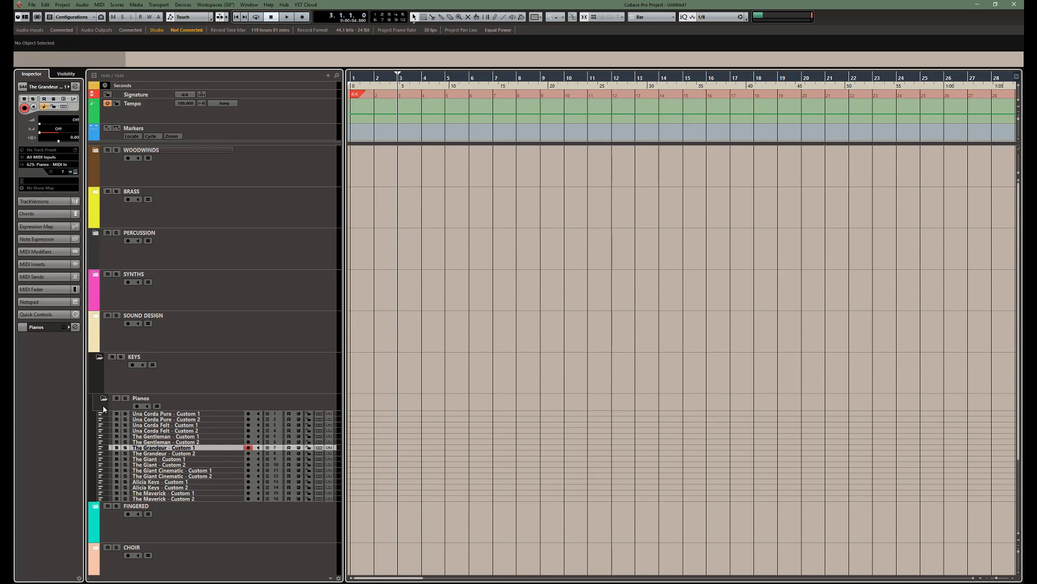
click(71, 173)
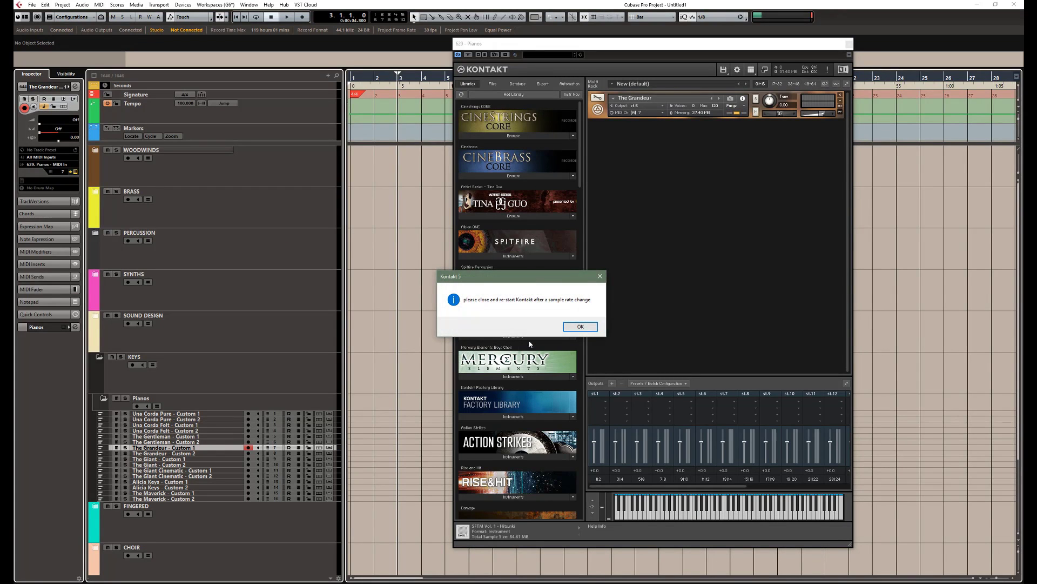
click(581, 326)
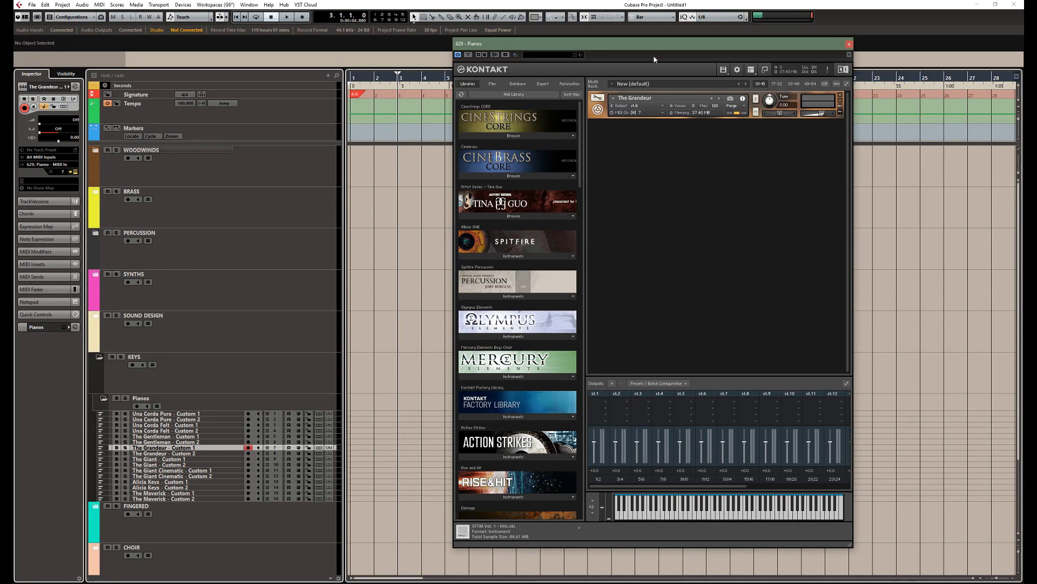
drag(651, 43, 567, 47)
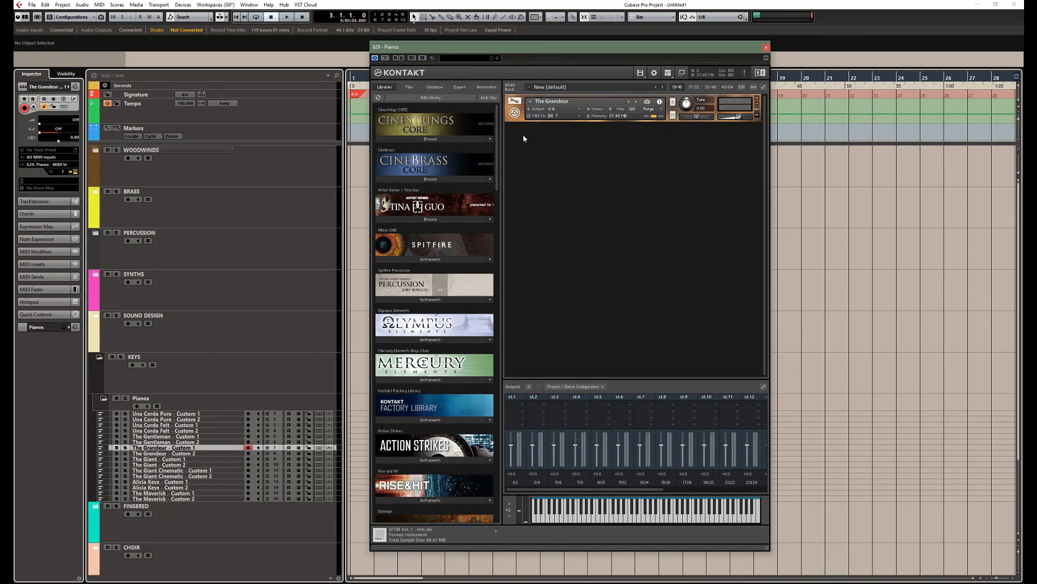
Purge all samples of The Grandeur from its expanded instrument view and collapse the view again
click(514, 119)
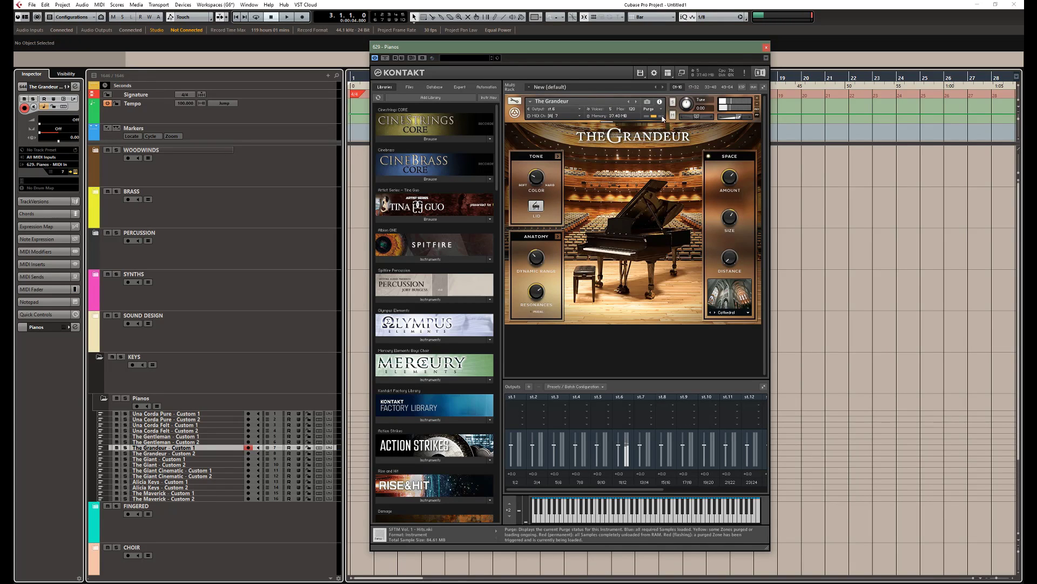
click(649, 108)
click(667, 135)
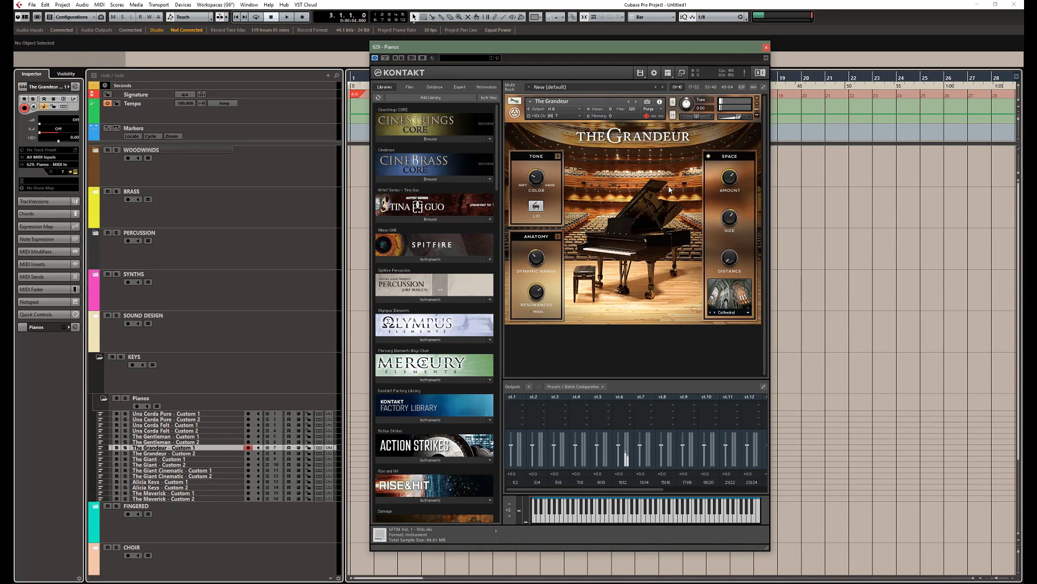
click(514, 114)
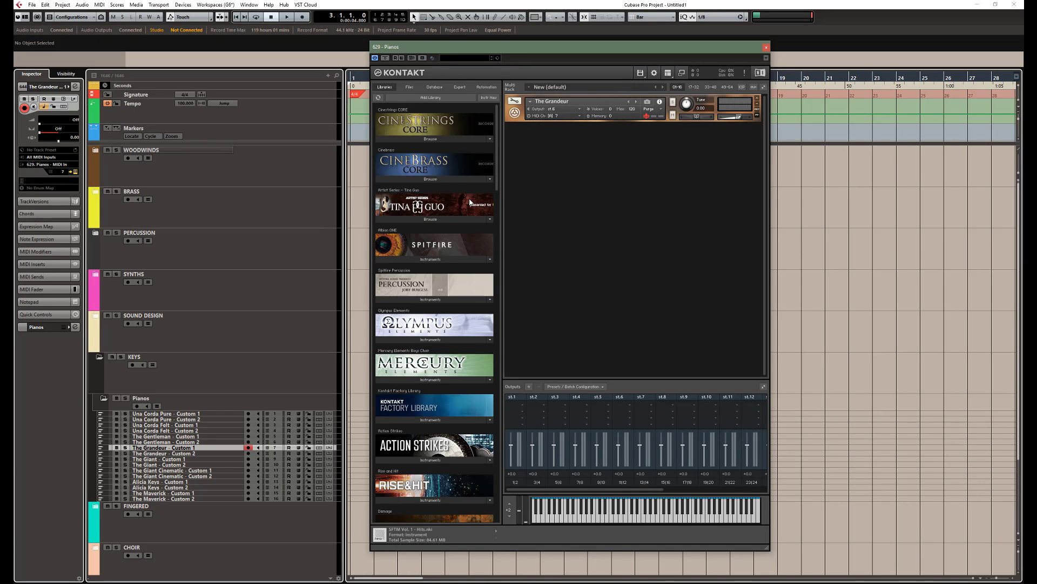
Look through the instrument lists of the Spitfire Percussion, Olympus Elements and Mercury Elements Boys Choir libraries
click(436, 219)
click(436, 219)
click(424, 299)
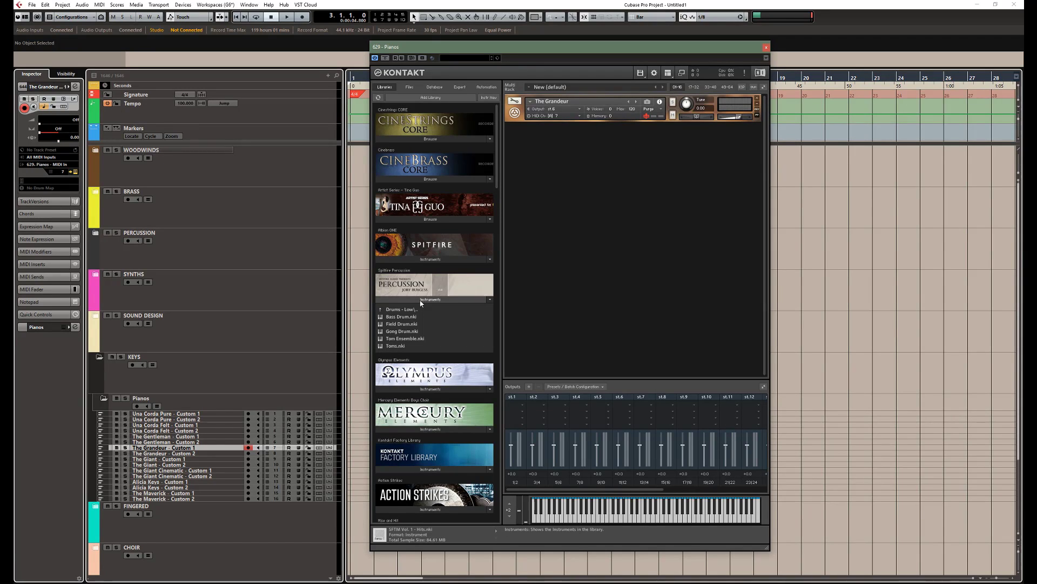
click(421, 301)
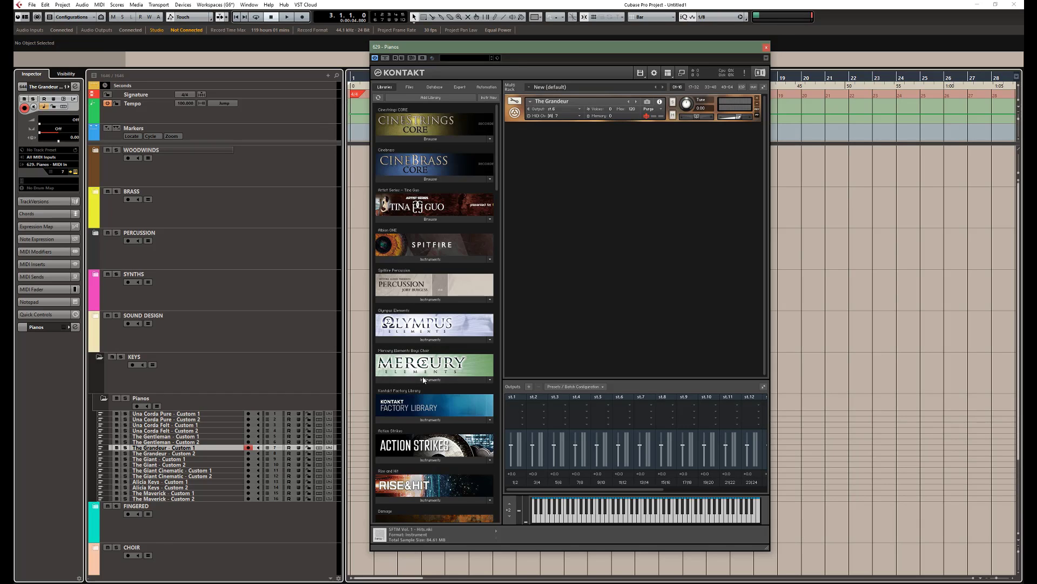
click(424, 340)
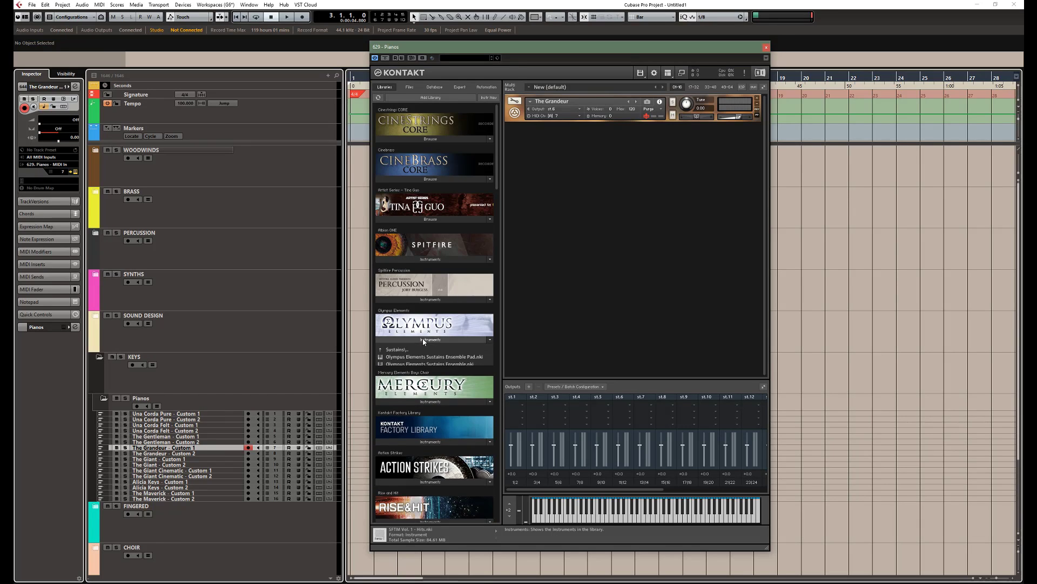
click(424, 341)
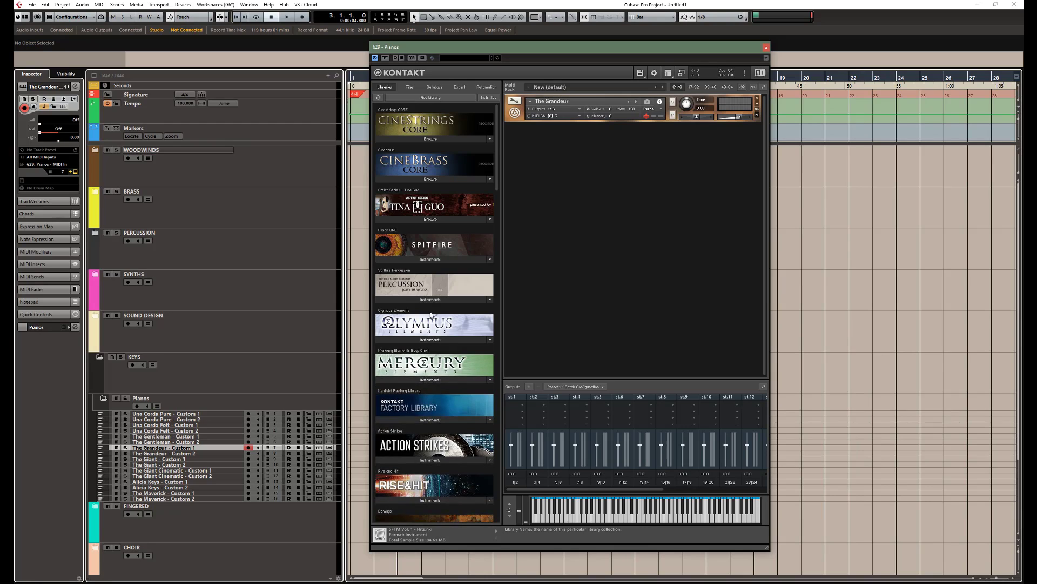
click(431, 380)
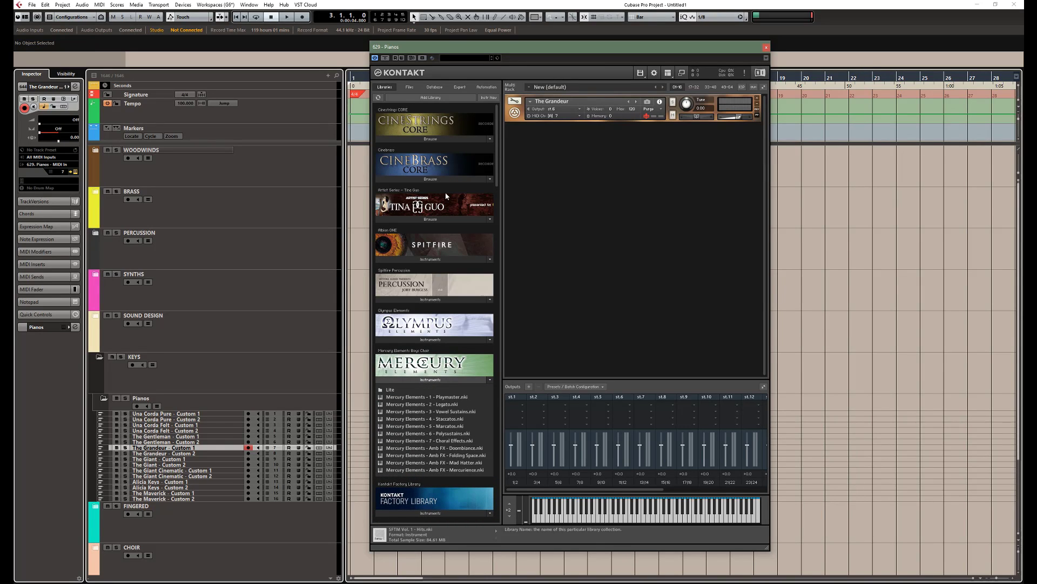
click(443, 380)
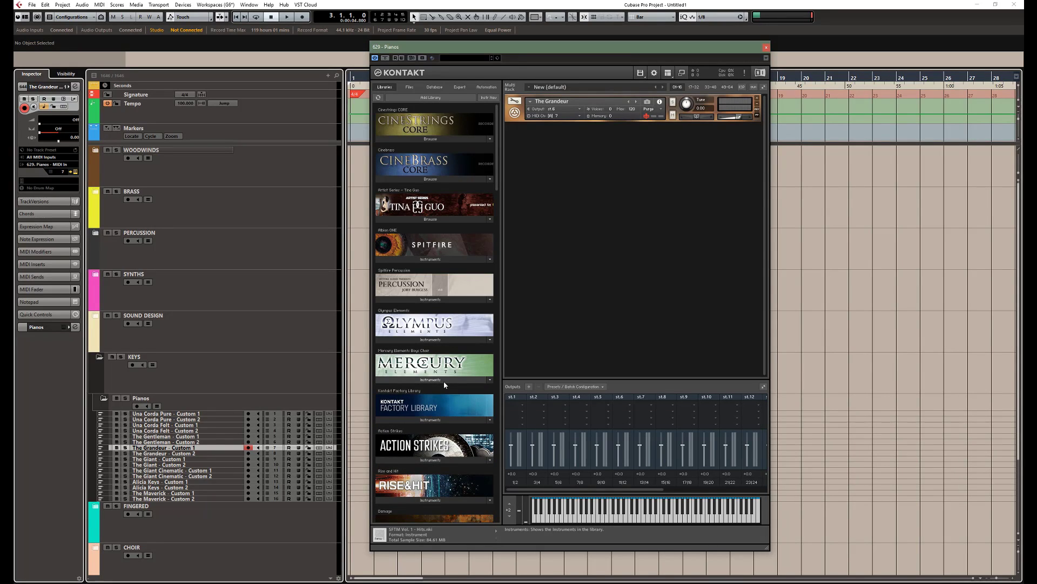
Examine the rest of the Kontakt library list down to the piano libraries and return to its beginning
scroll(456, 371, down, 1)
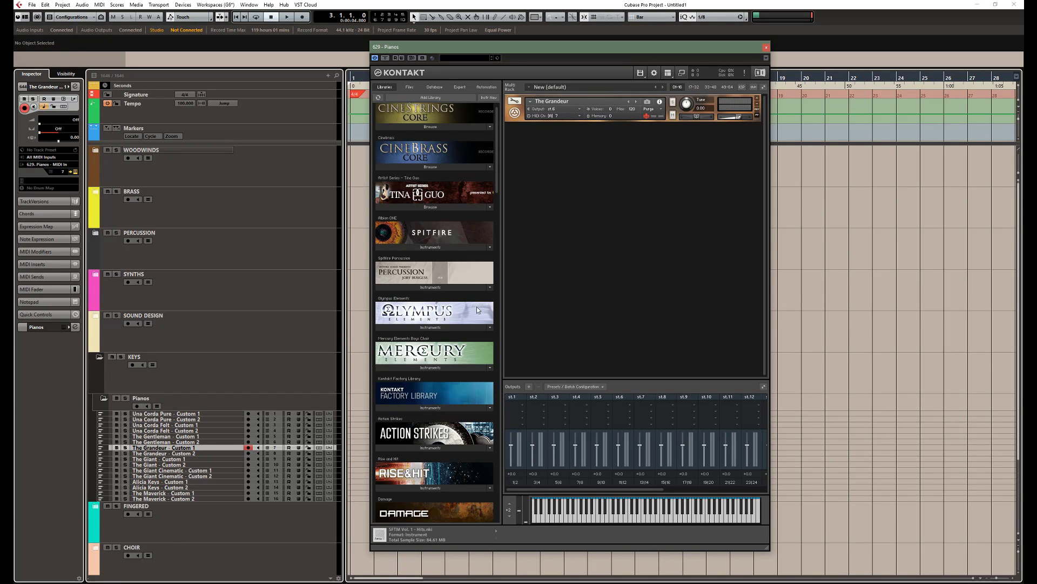
scroll(460, 306, down, 1)
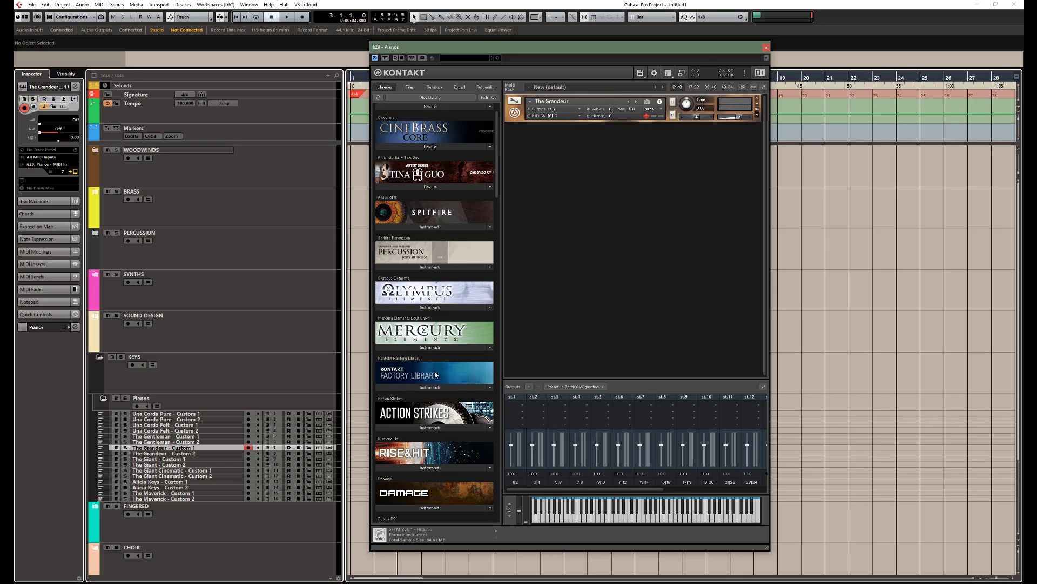
scroll(435, 374, down, 4)
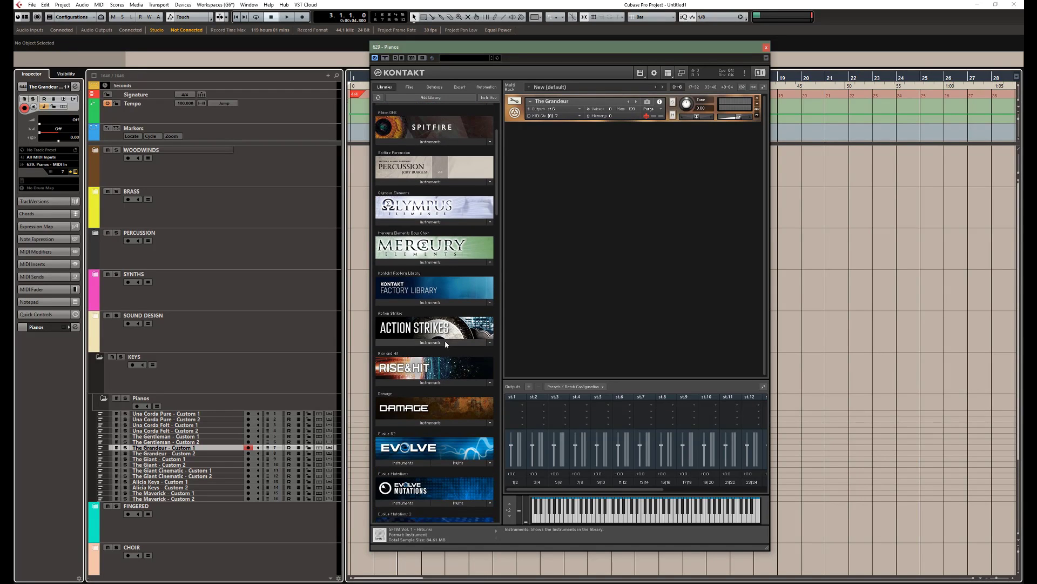
scroll(445, 343, down, 1)
click(498, 236)
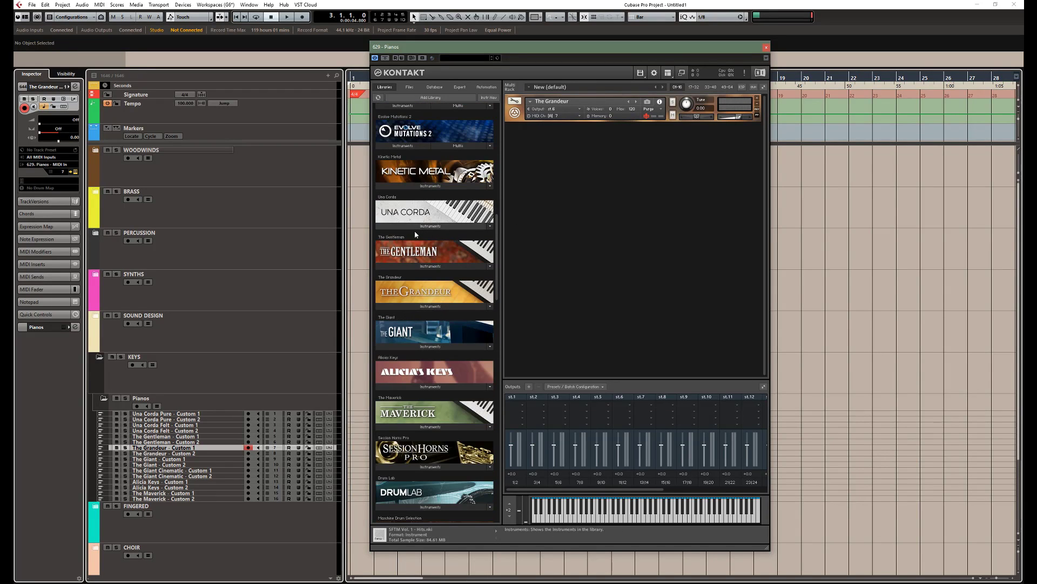
drag(497, 236, 488, 115)
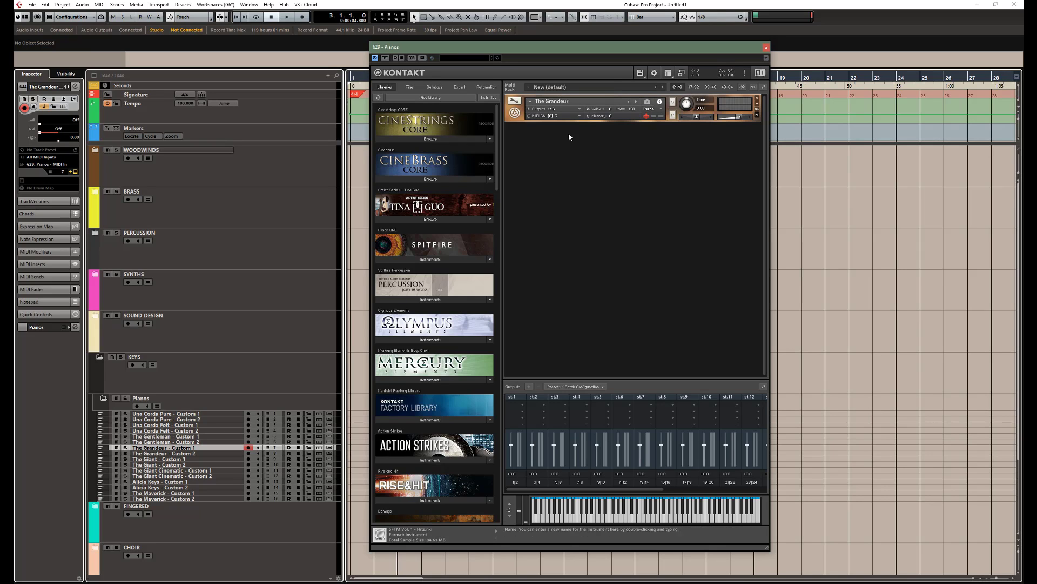
Expand The Grandeur's instrument view and examine its Purge options without choosing any
click(515, 113)
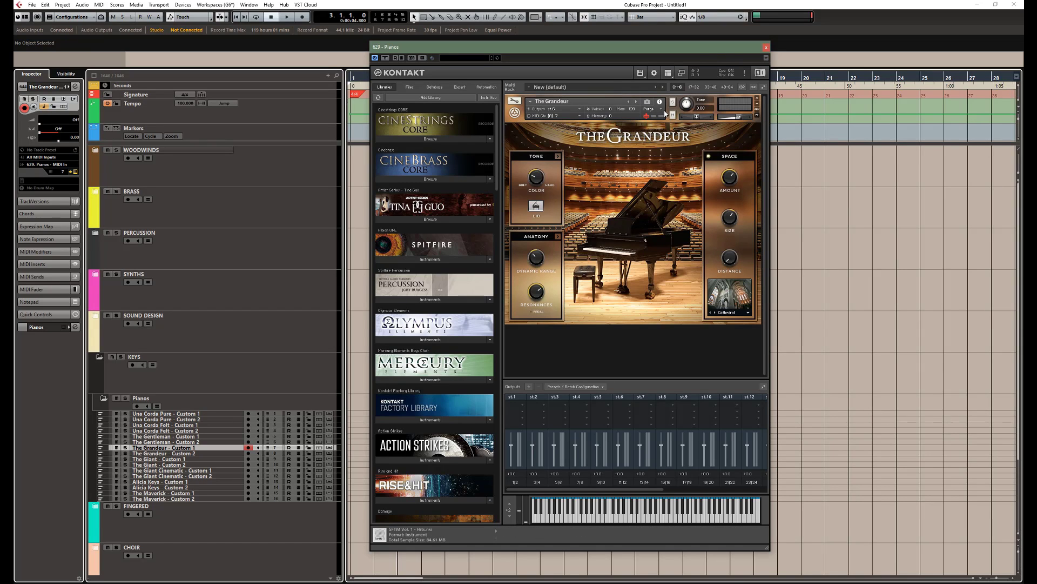
click(660, 109)
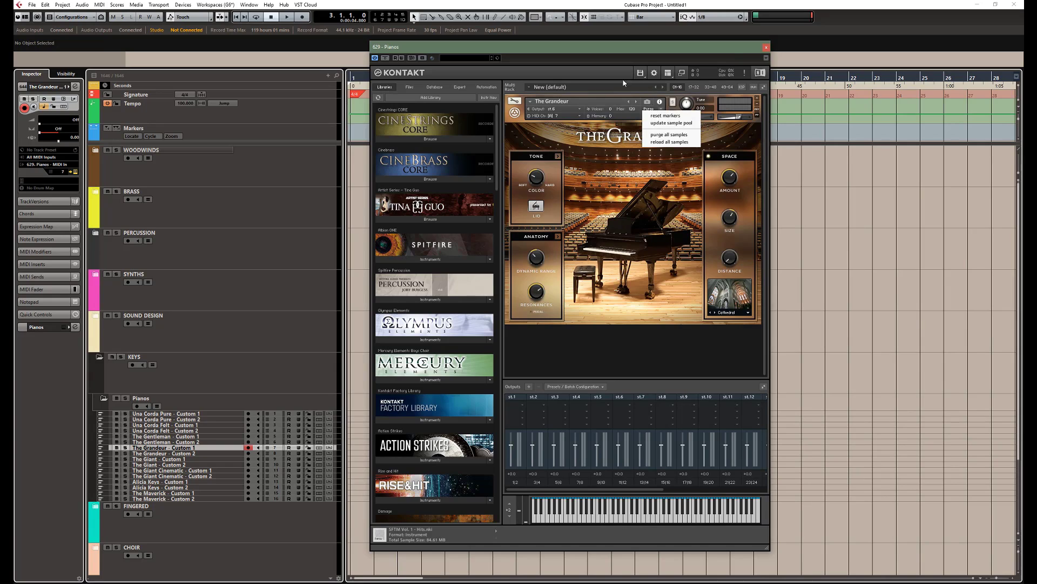
click(623, 82)
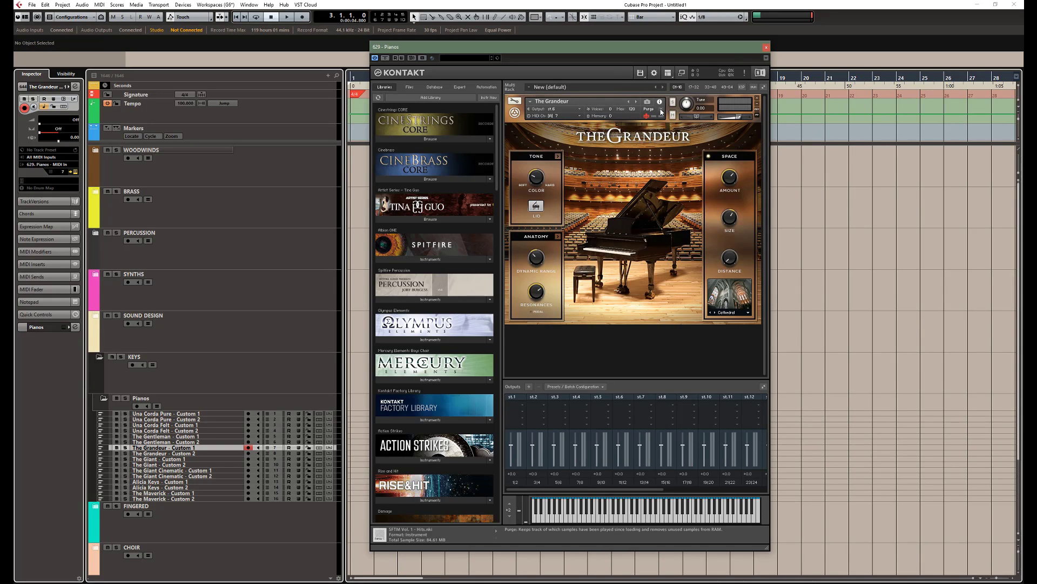
click(662, 111)
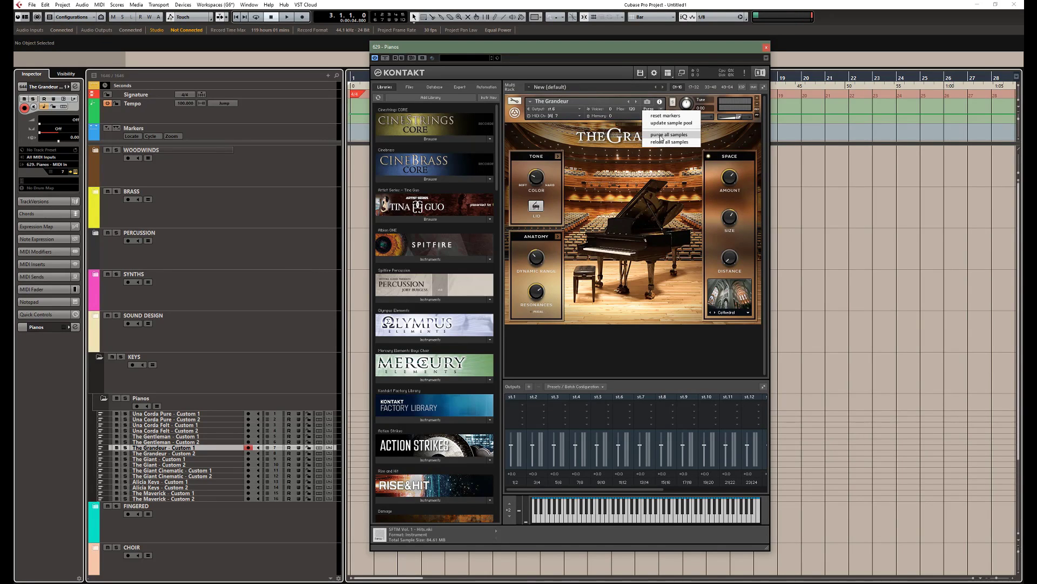
click(617, 76)
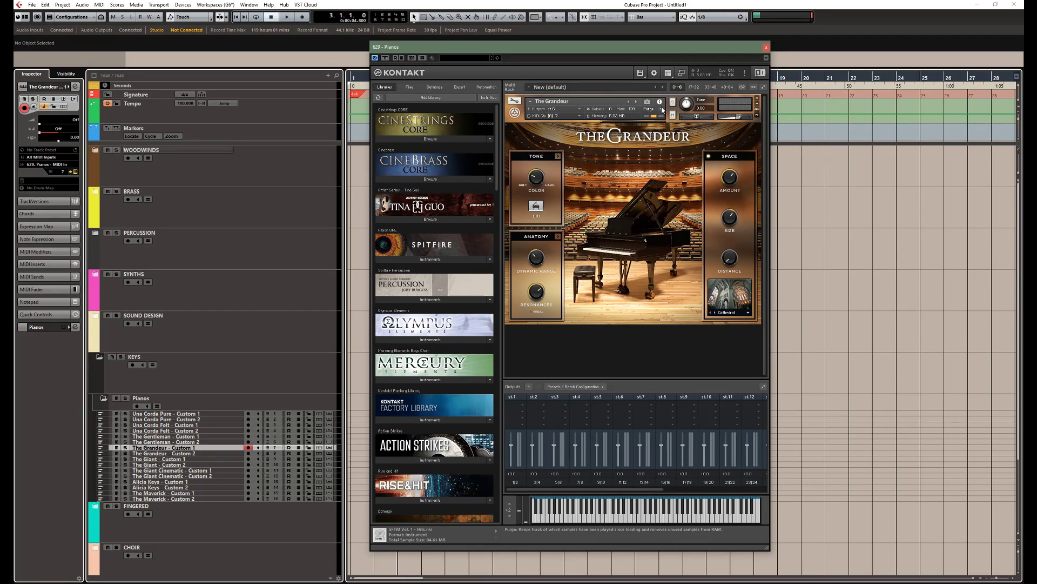
Reload all of The Grandeur's samples and purge them all again
click(650, 108)
click(670, 142)
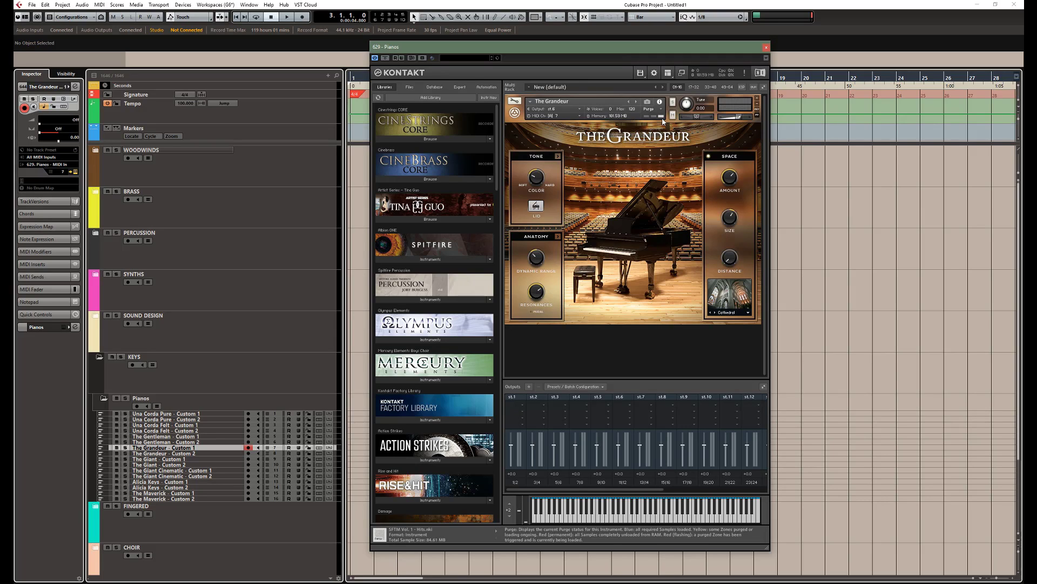
click(662, 116)
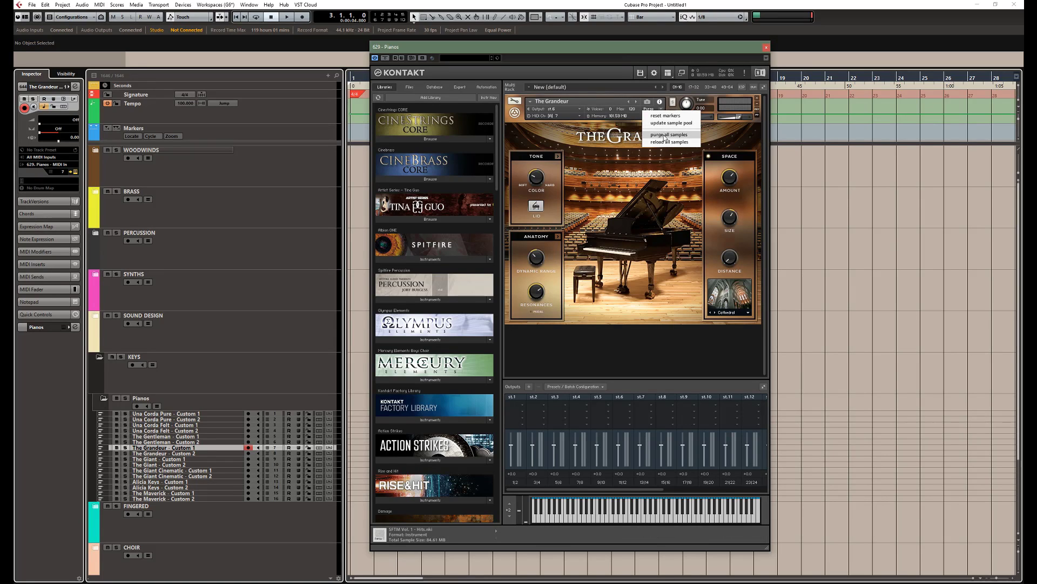
click(666, 135)
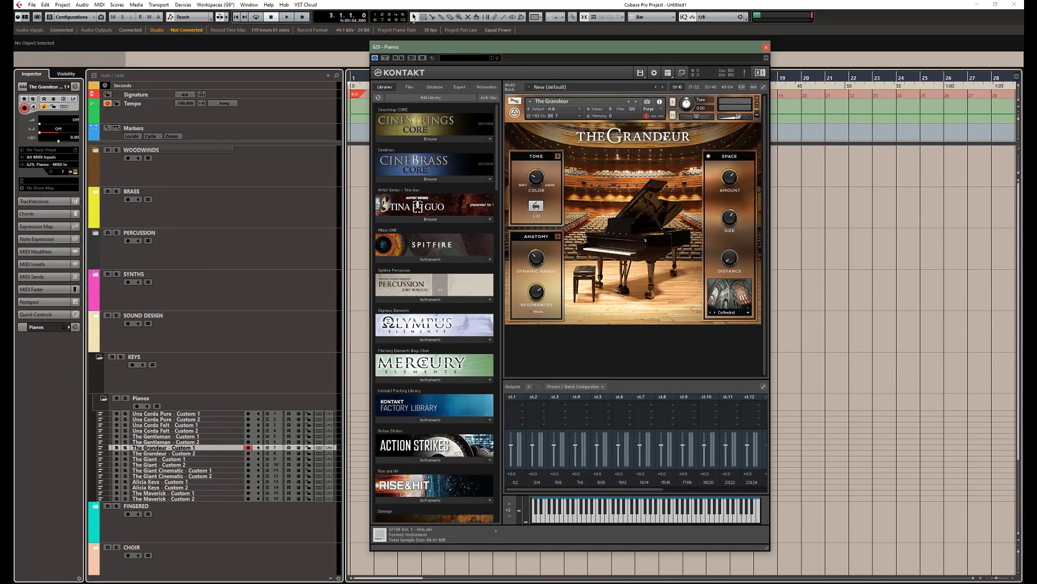
Reposition the Kontakt window and purge all samples of The Grandeur after collapsing and re-expanding its view
drag(596, 54, 591, 46)
click(516, 103)
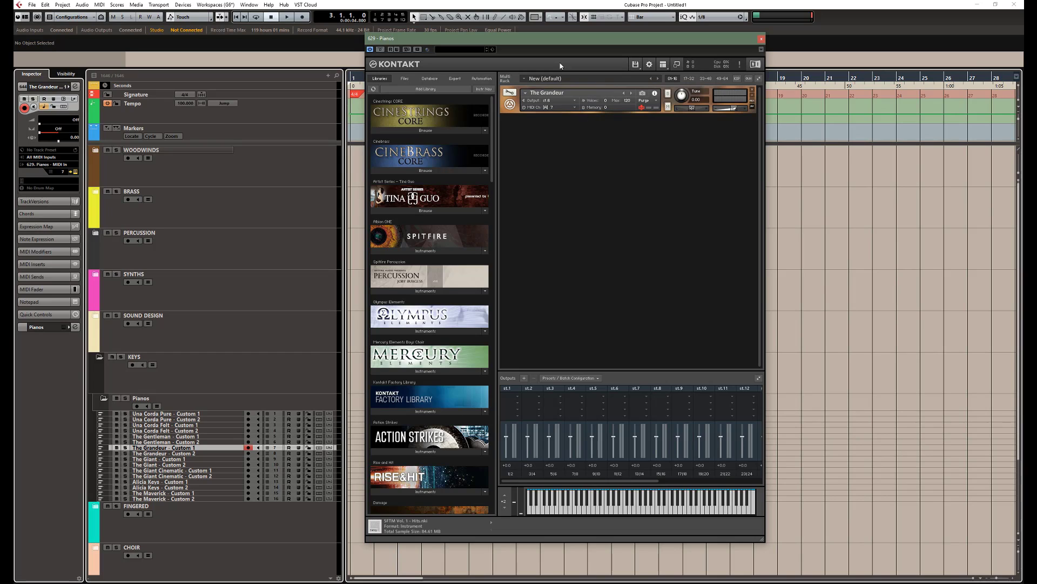
click(511, 104)
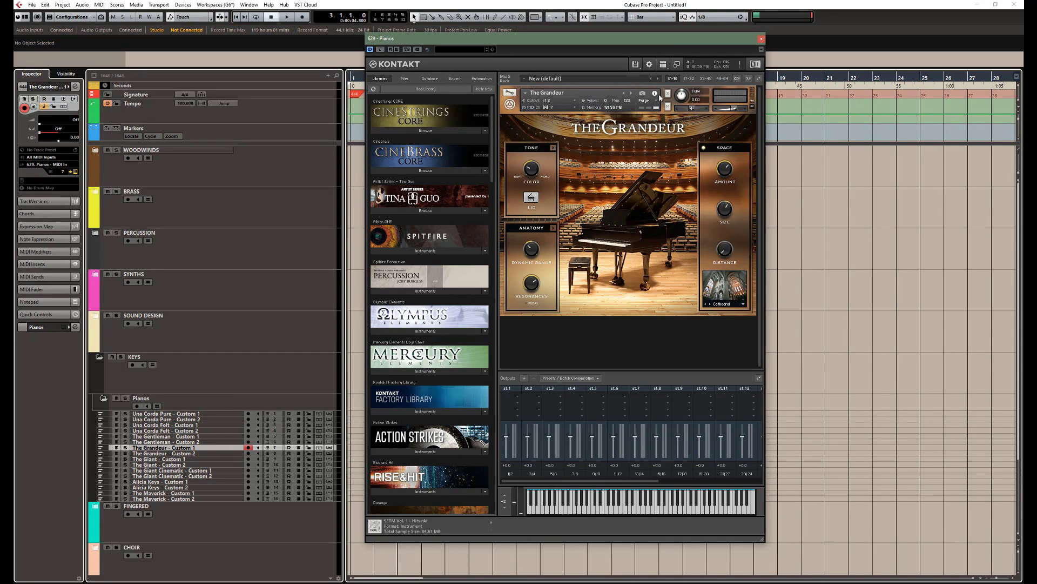
click(643, 101)
click(660, 130)
drag(628, 39, 602, 37)
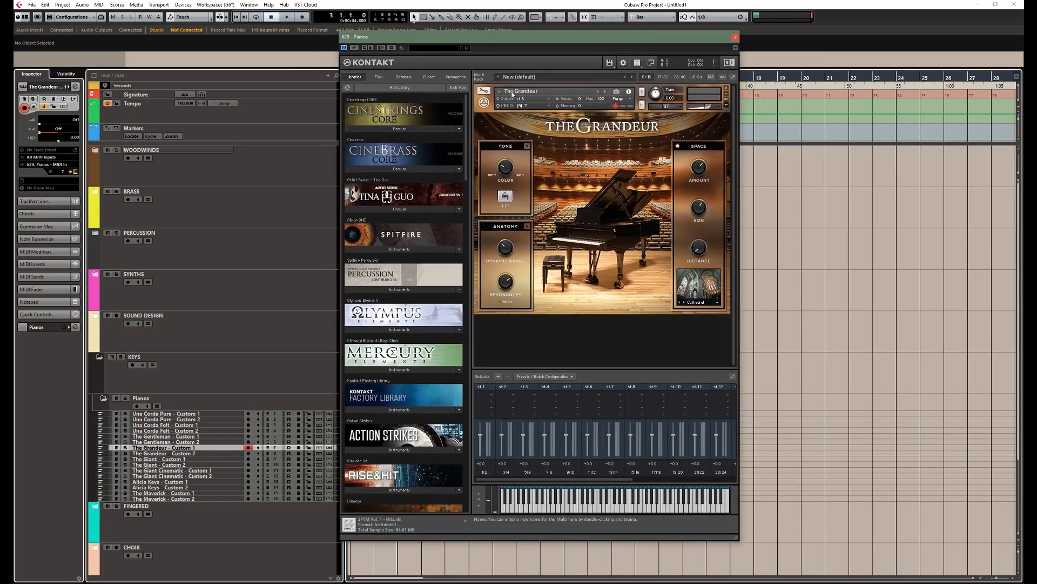
Collapse The Grandeur's instrument view and close the Kontakt window
click(484, 102)
click(484, 102)
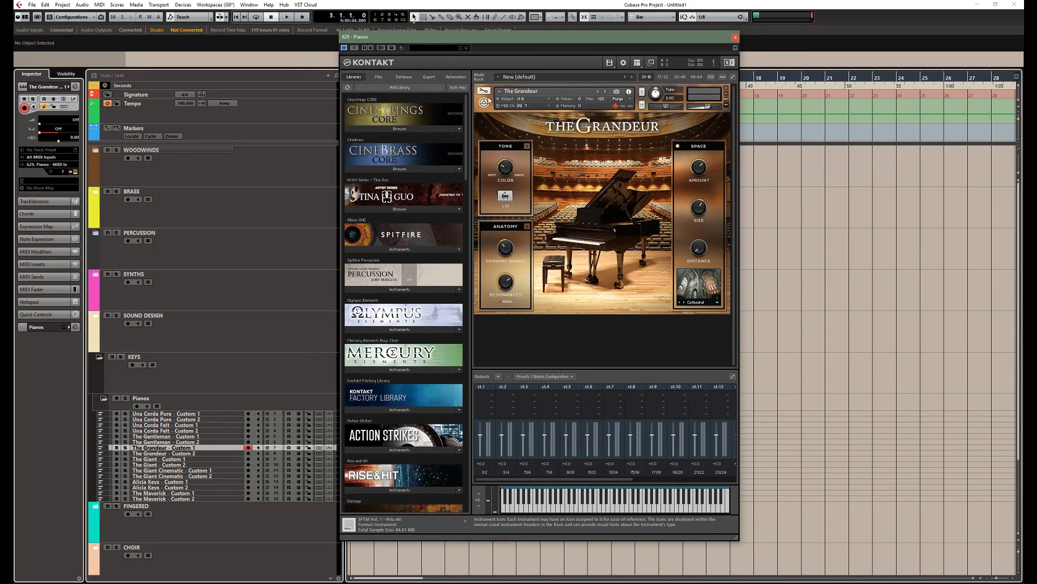
click(483, 103)
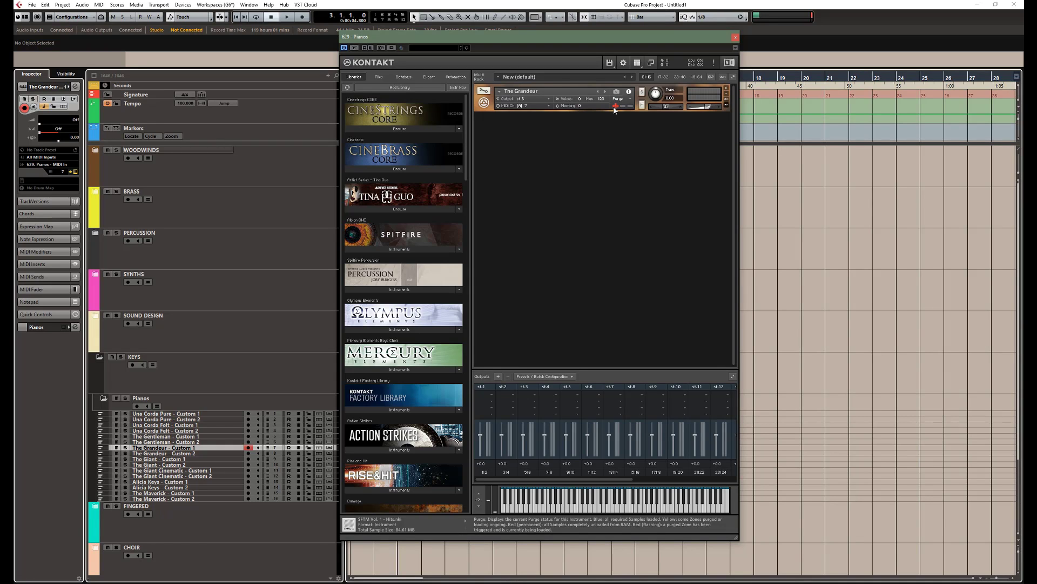
click(735, 37)
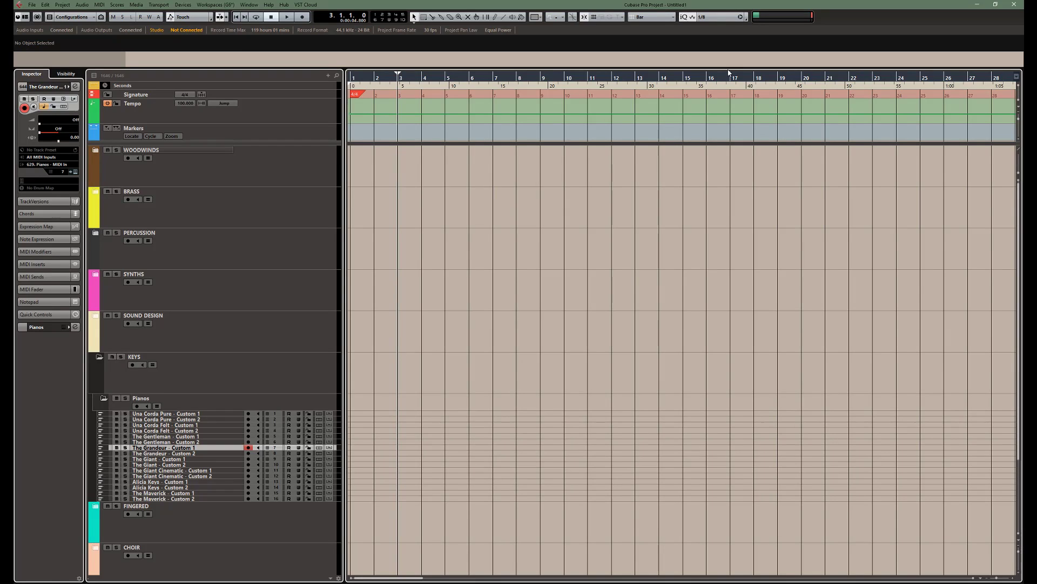
Collapse the KEYS folder and briefly check the subfolders inside the WOODWINDS folder
click(101, 357)
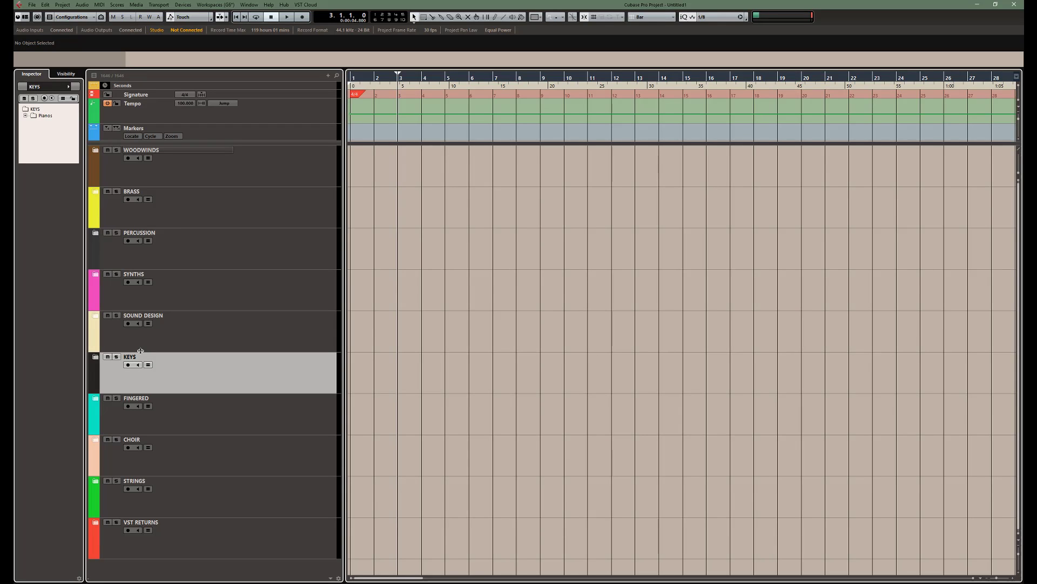
click(97, 151)
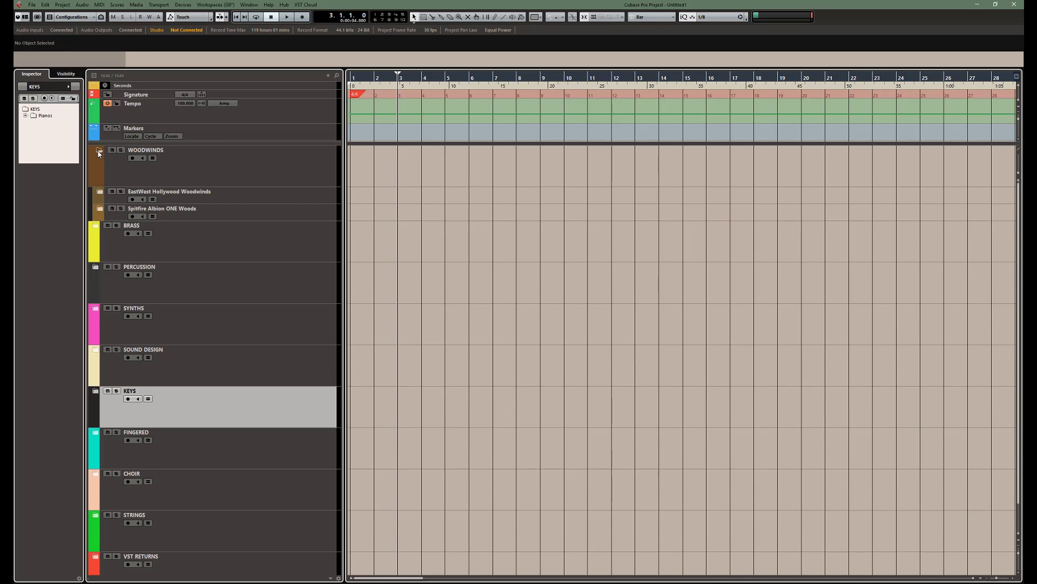
click(97, 152)
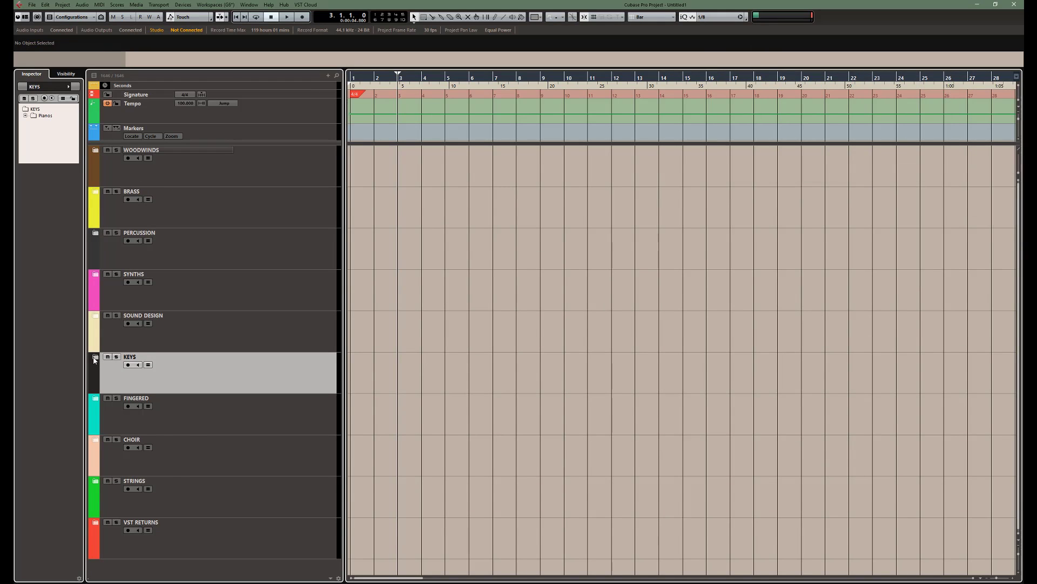
Inspect The Grandeur's output routing in the Kontakt instance of The Grandeur - Custom 1 track, closing it and collapsing the KEYS folder when done
click(94, 357)
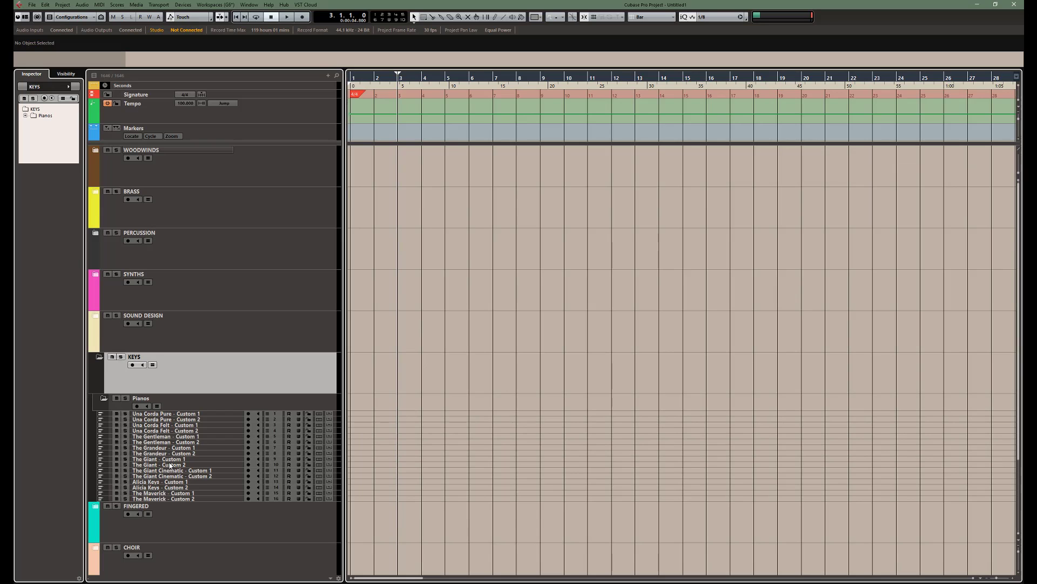
click(183, 448)
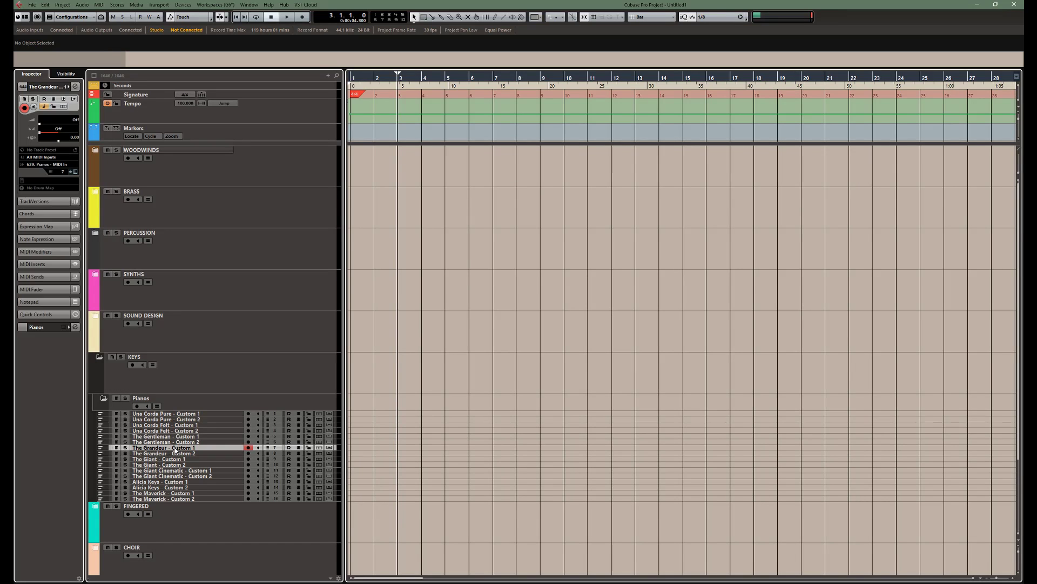
click(76, 171)
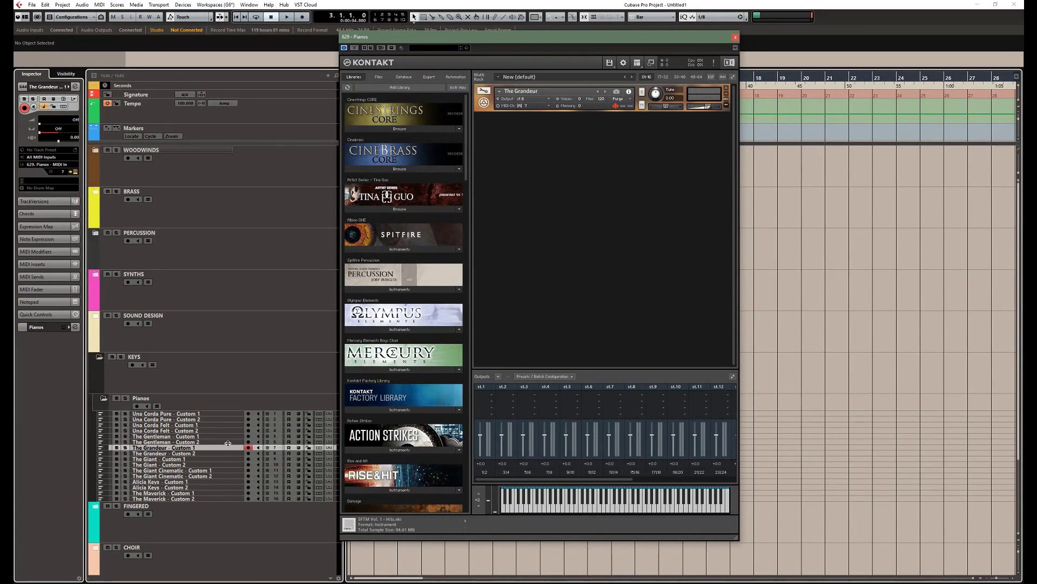
click(527, 100)
click(553, 163)
click(736, 37)
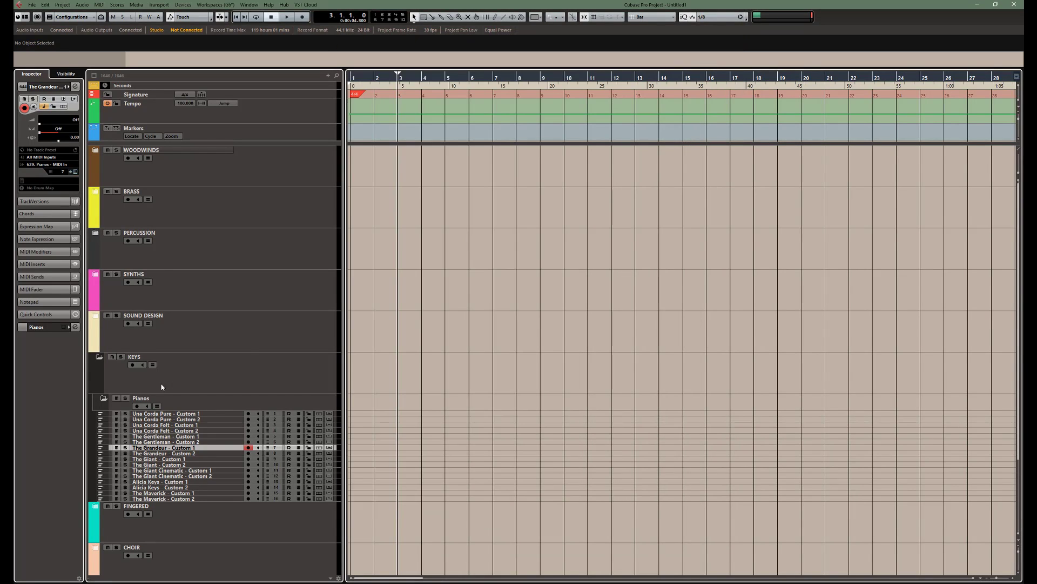
click(99, 358)
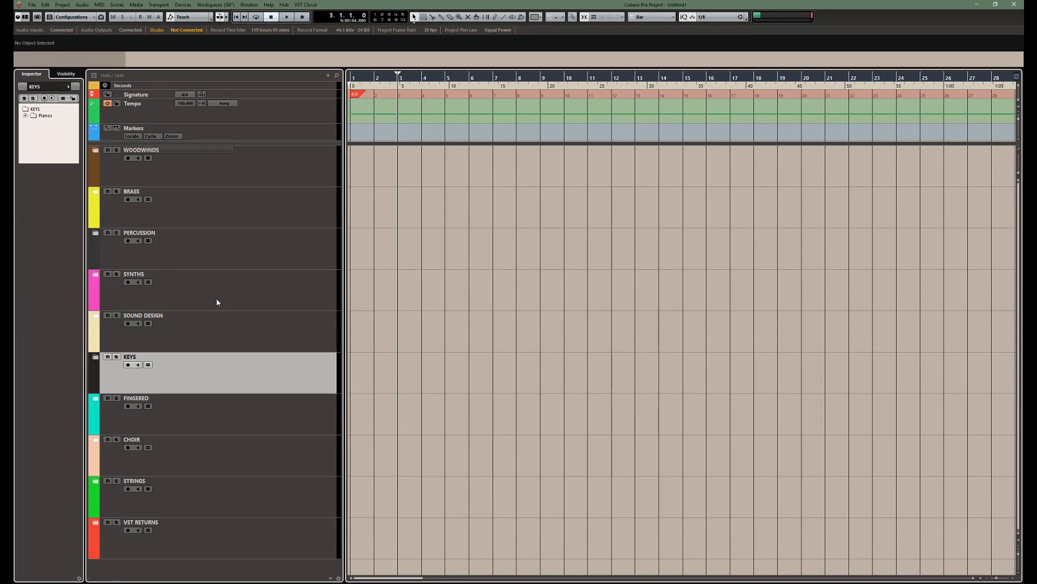
View the Kontakt instance behind the High (8) Legato a track of Spitfire Albion ONE Brass, closing it and collapsing the brass folders when done
click(96, 192)
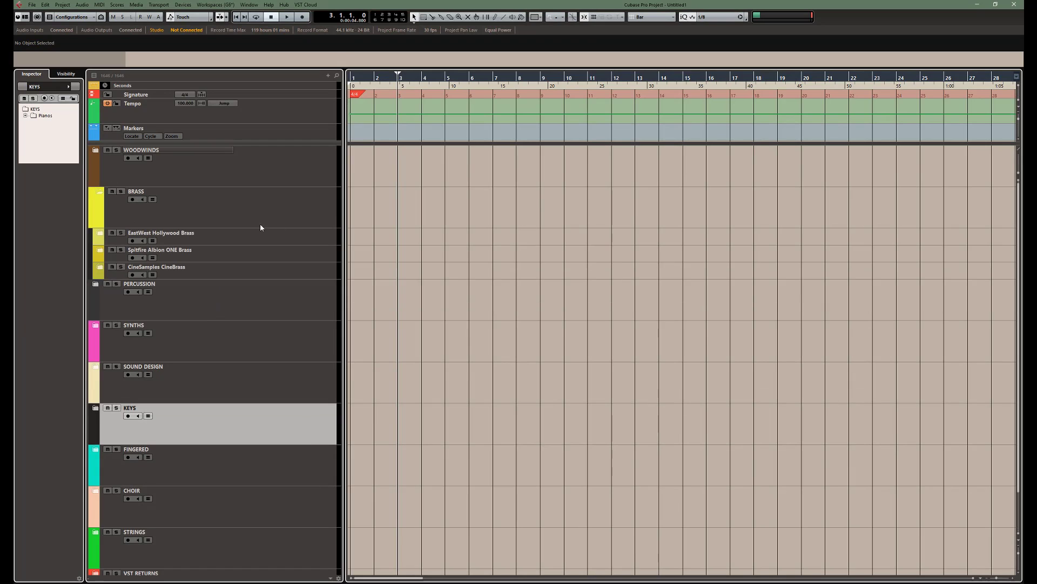
click(103, 250)
click(169, 266)
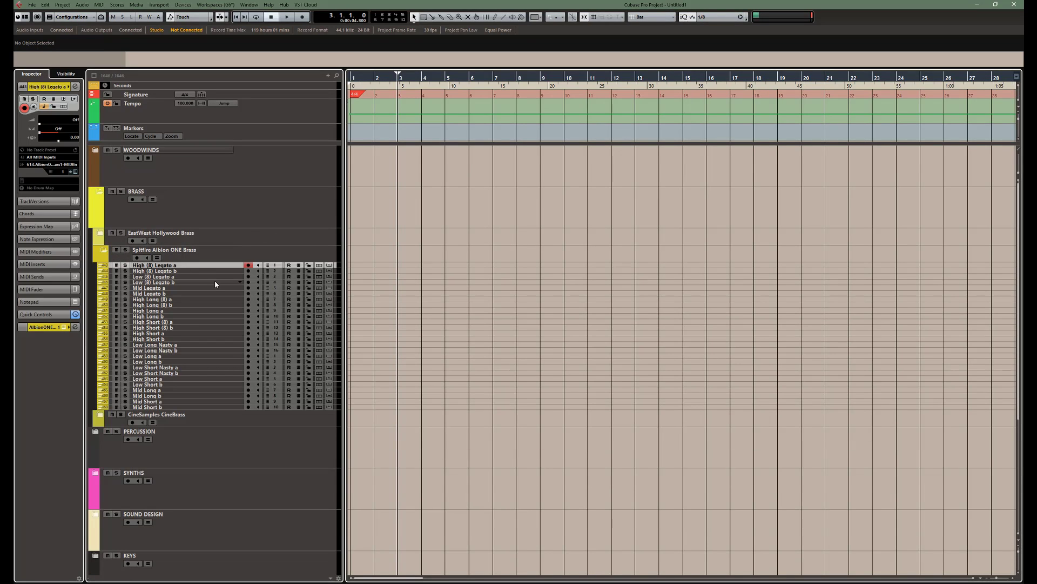
click(75, 171)
drag(340, 54, 609, 56)
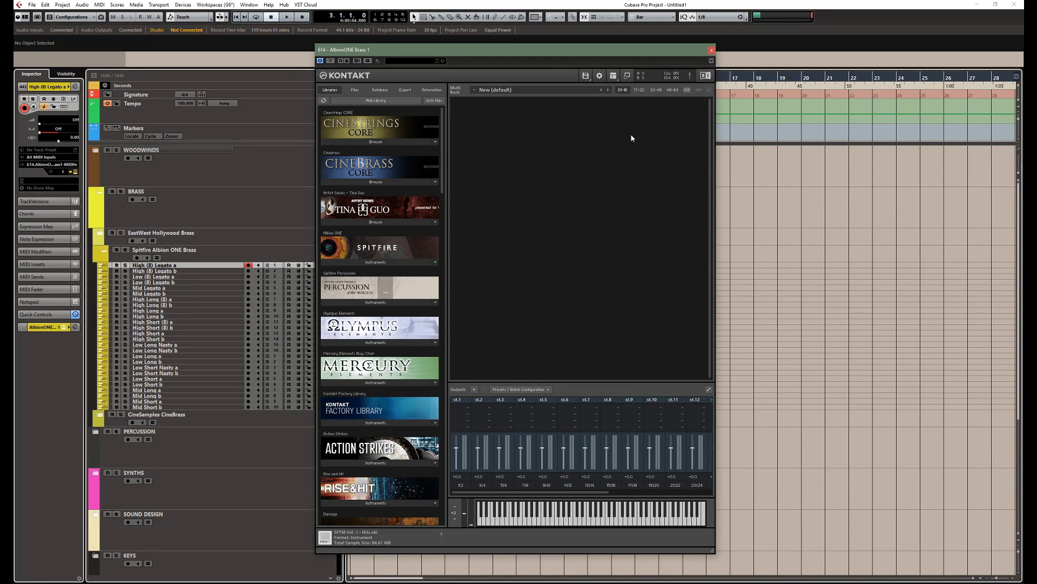
click(710, 50)
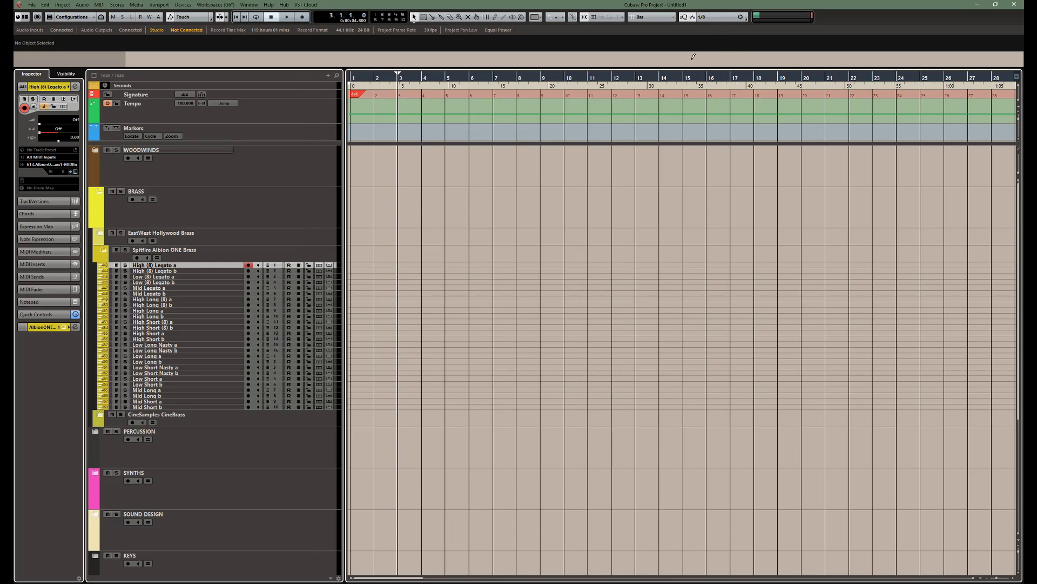
click(104, 254)
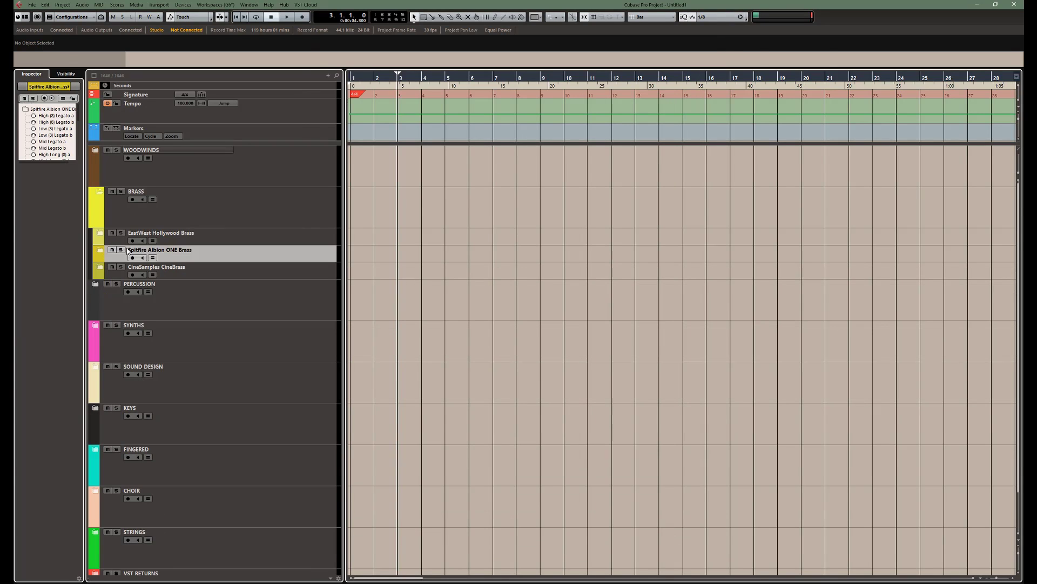
click(99, 192)
Examine the VST instrument return tracks inside the VST RETURNS folder and collapse the folder again
click(95, 522)
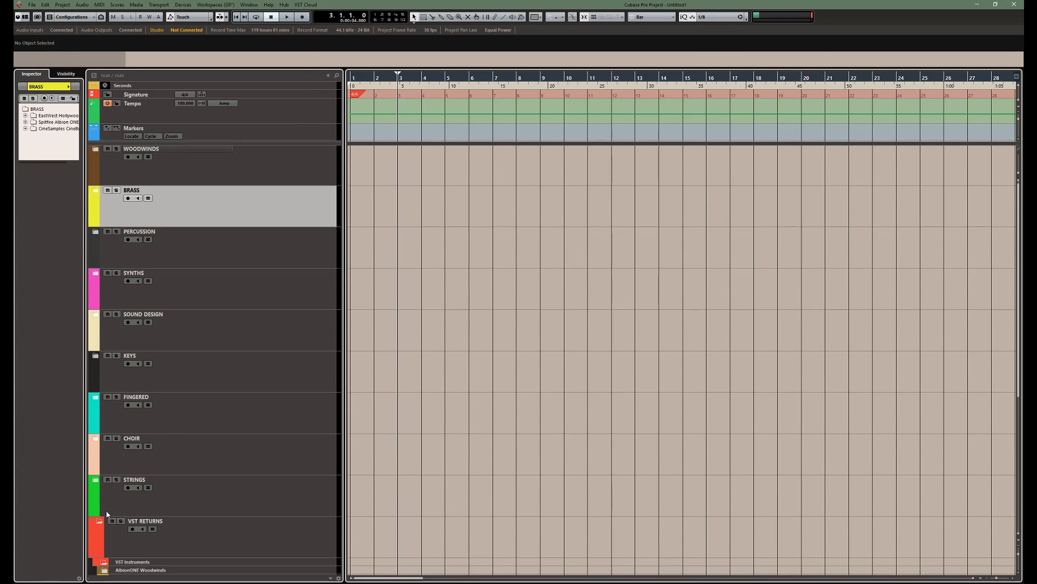
scroll(155, 460, down, 5)
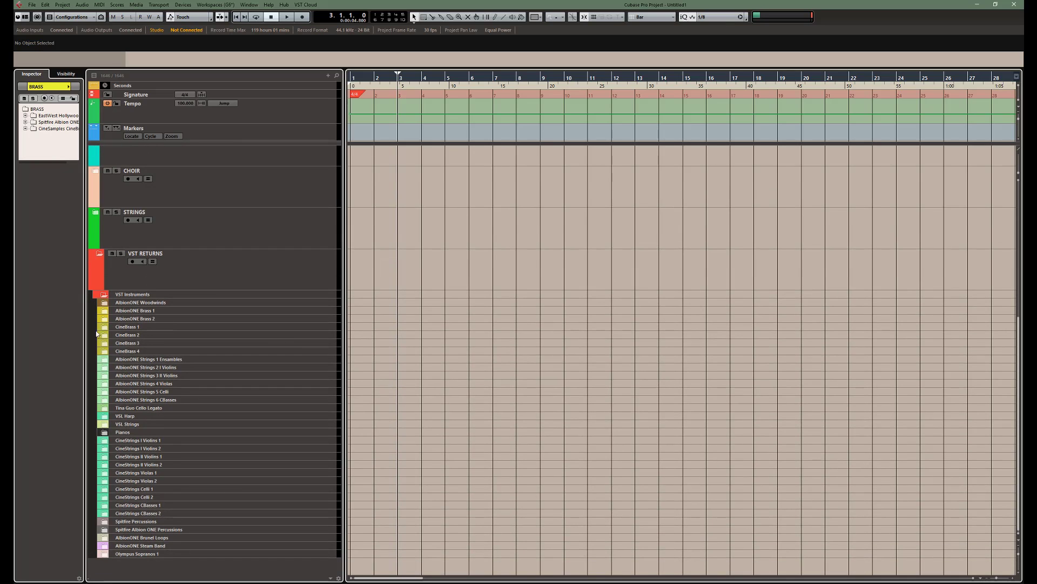
click(98, 255)
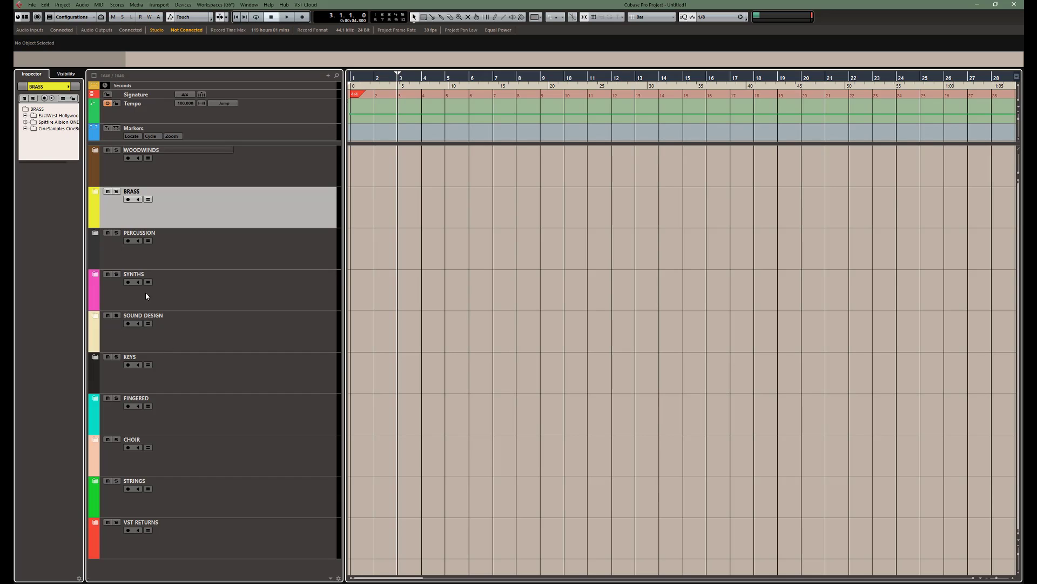
Expand the Spitfire Albion ONE Brass folder within BRASS and open the Kontakt instance of the High (8) Legato a track
click(95, 193)
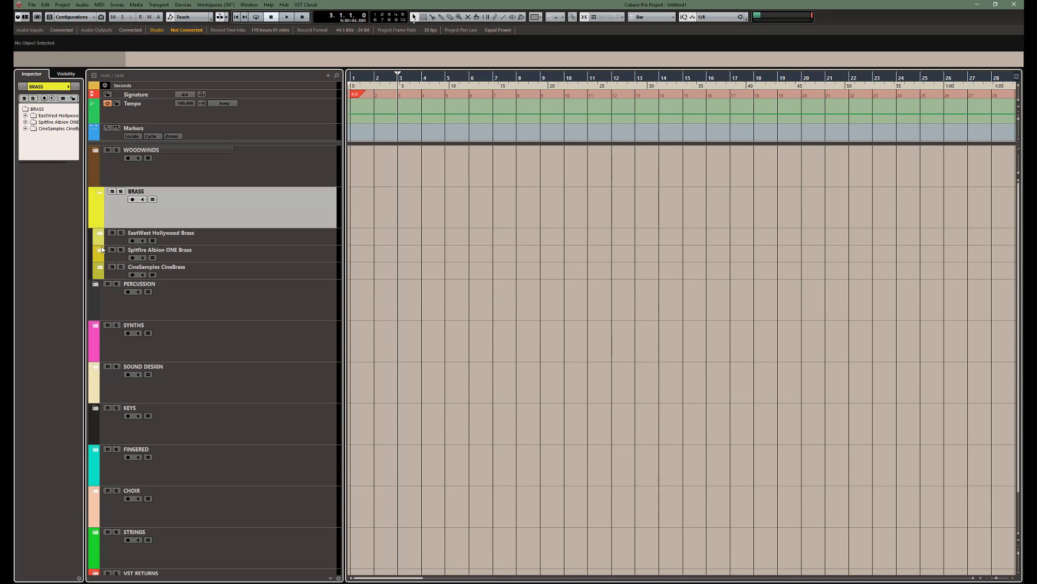
click(100, 250)
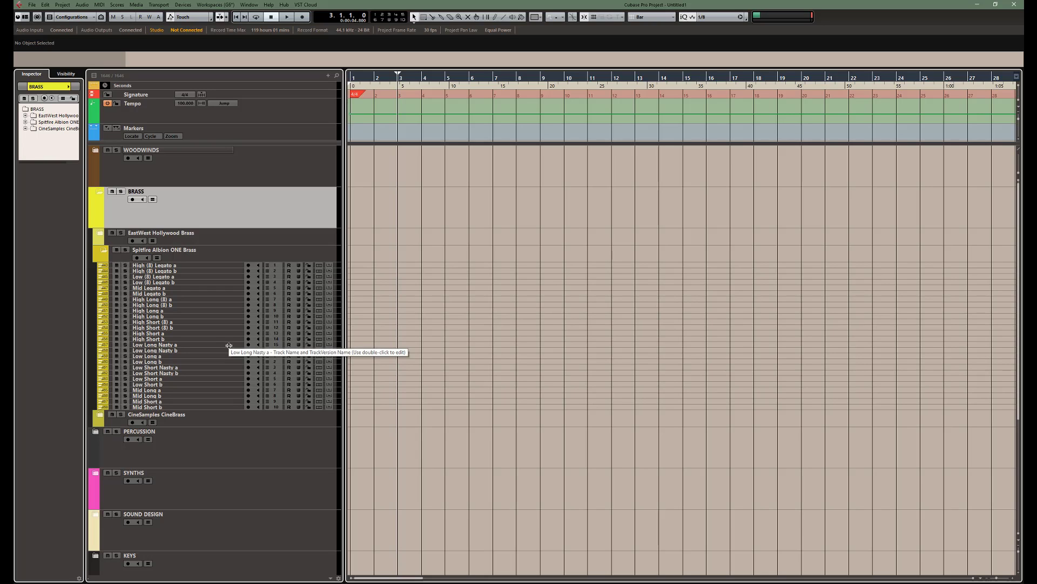
click(179, 266)
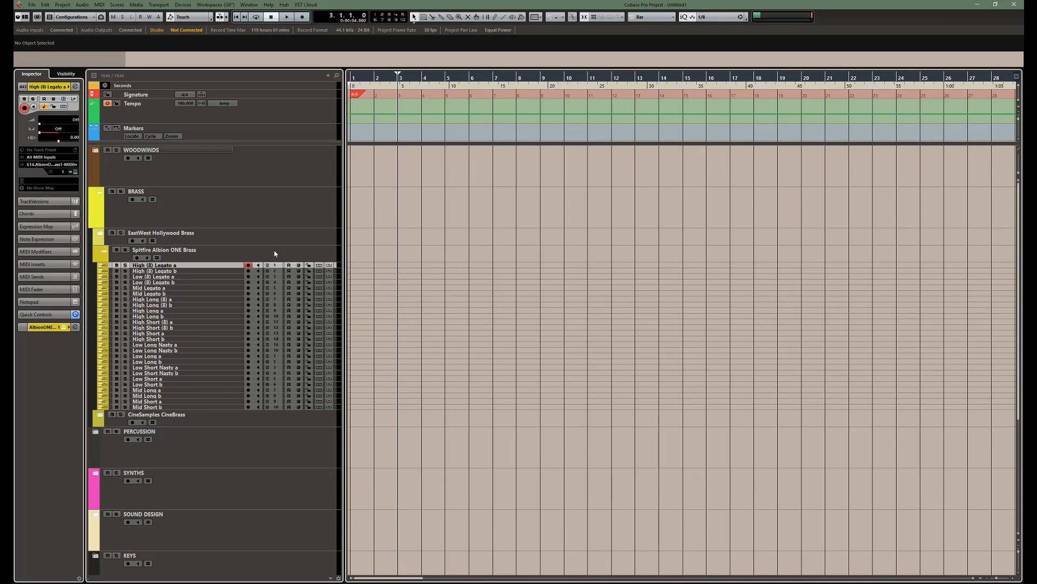
click(76, 171)
Load Brass High (Octave).nki from the individual sections of the Spitfire Albion ONE library into Kontakt's empty rack
click(379, 263)
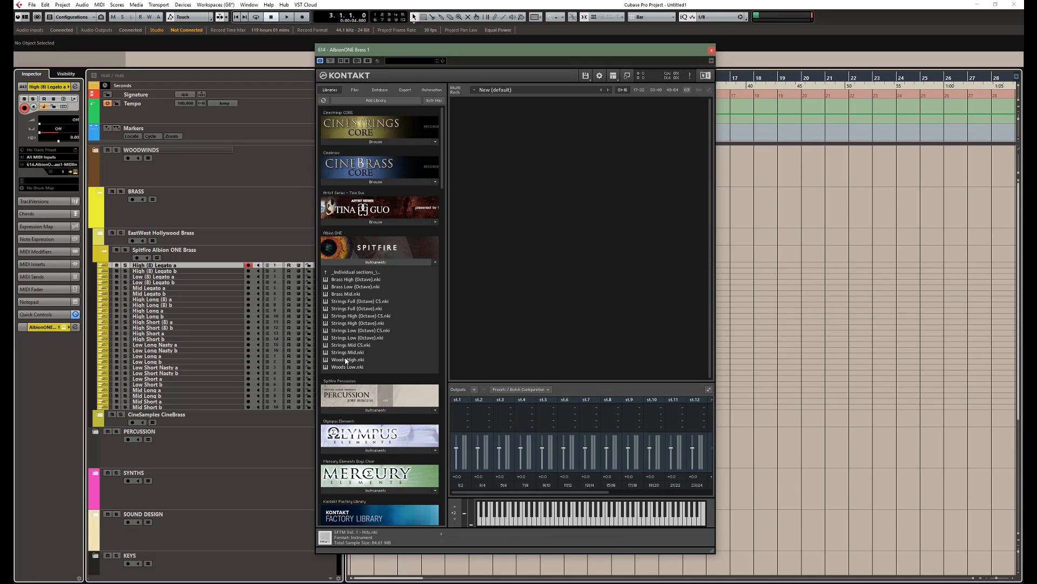
click(354, 271)
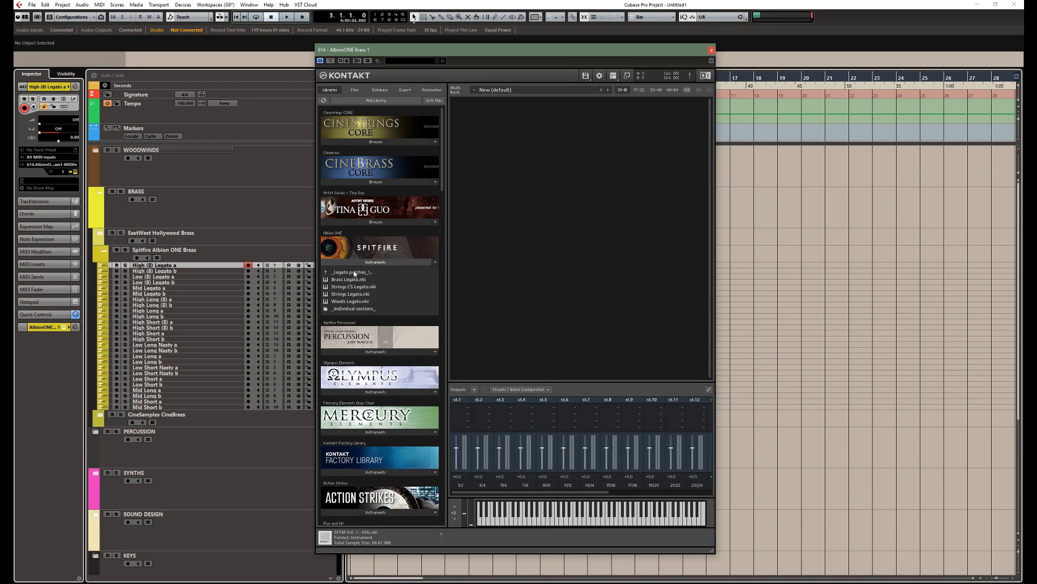
click(349, 308)
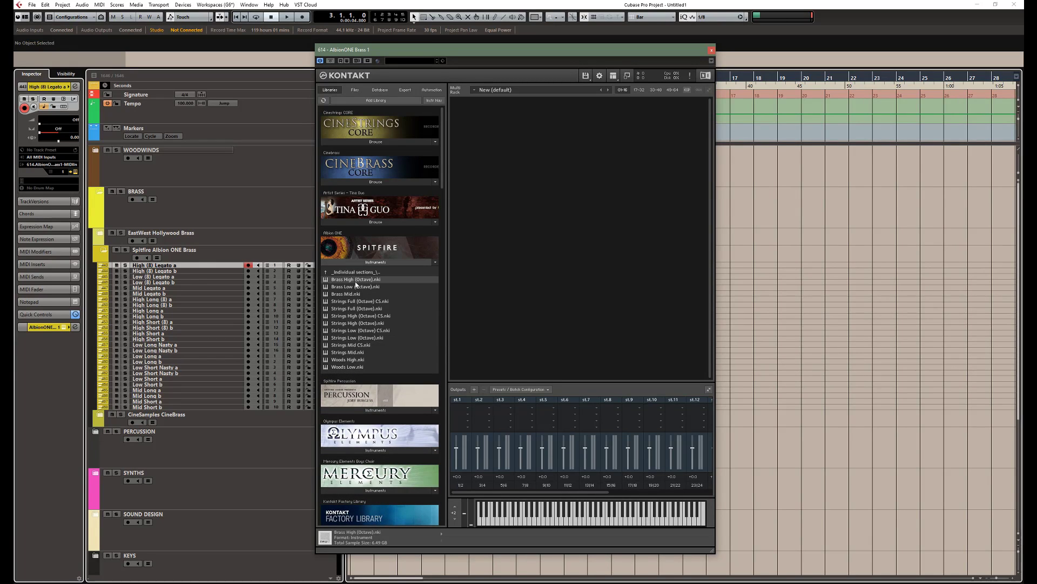
double_click(356, 280)
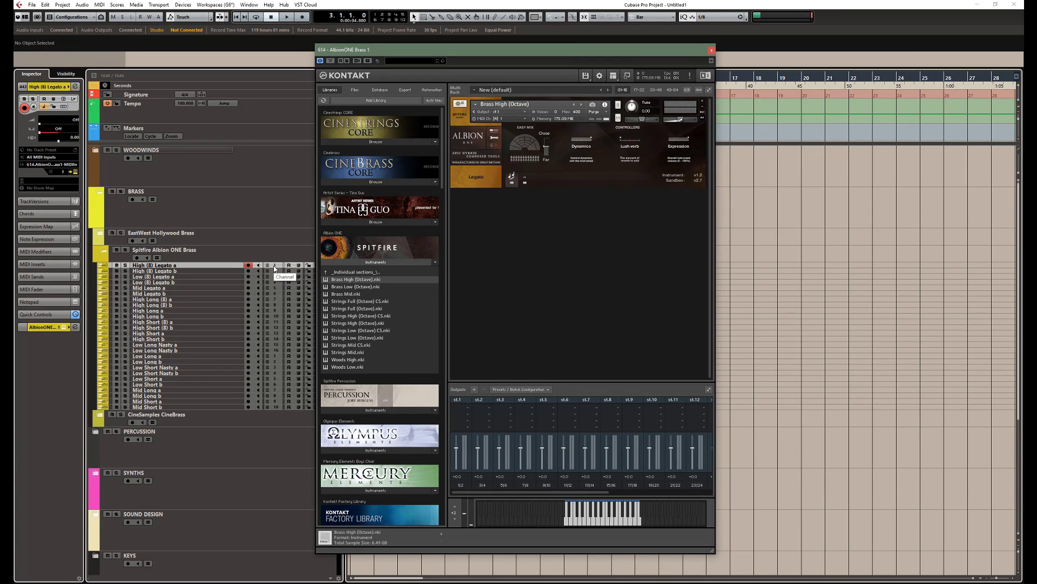
Check the AlbionONE Brass return tracks inside the VST RETURNS folder and collapse the folder
scroll(205, 325, down, 5)
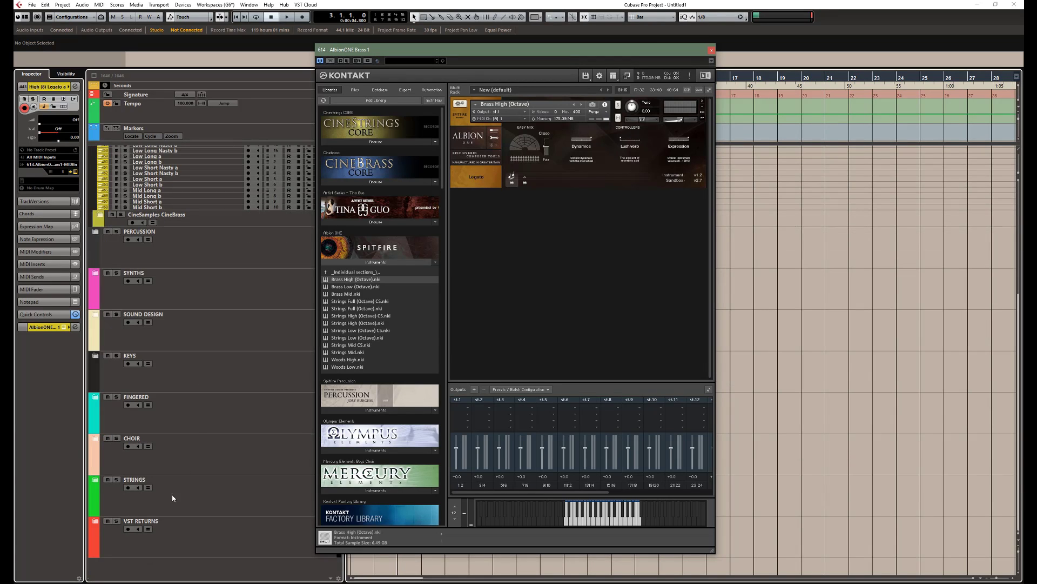
click(95, 520)
scroll(128, 505, down, 6)
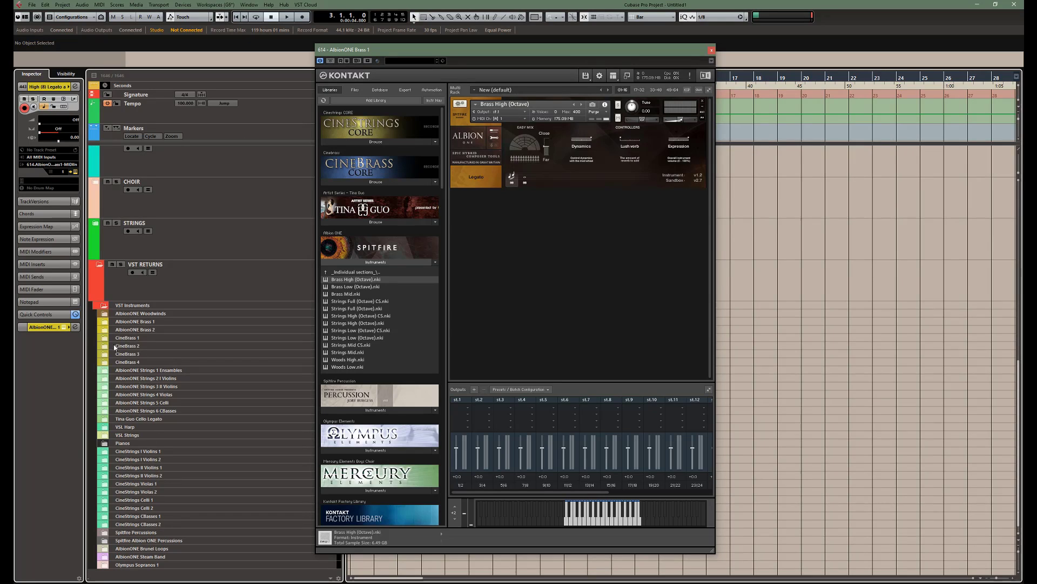
click(103, 326)
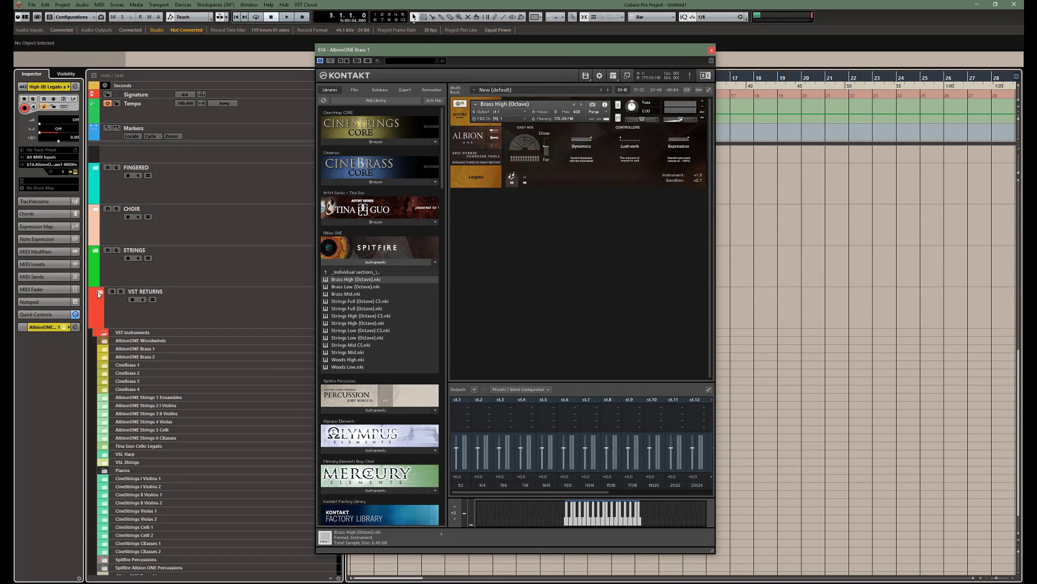
click(98, 292)
Route the Brass High (Octave) instrument to output st.1 and set its MIDI channel to Port A, channel 1
click(511, 111)
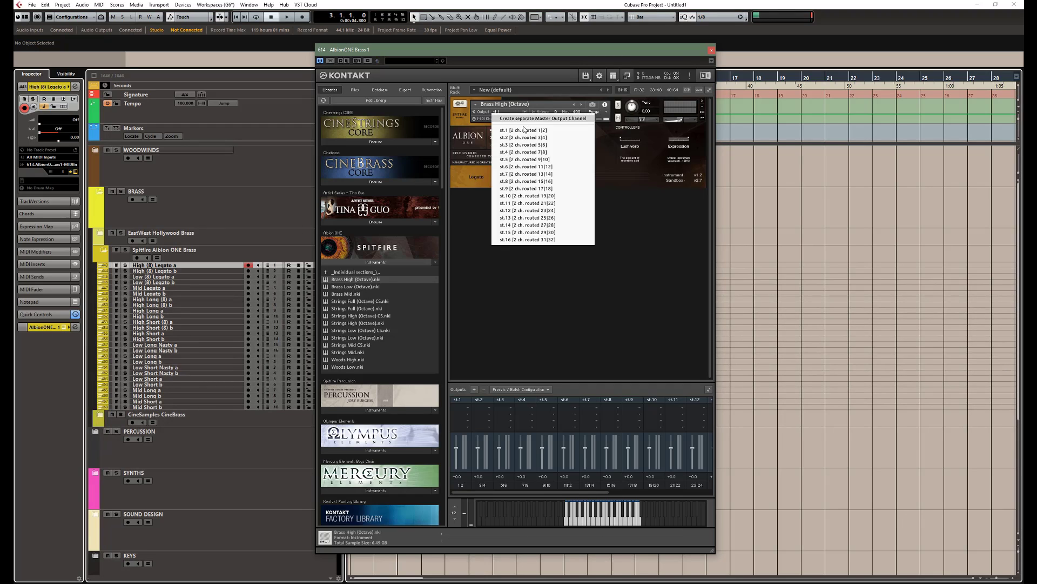
click(523, 125)
click(521, 119)
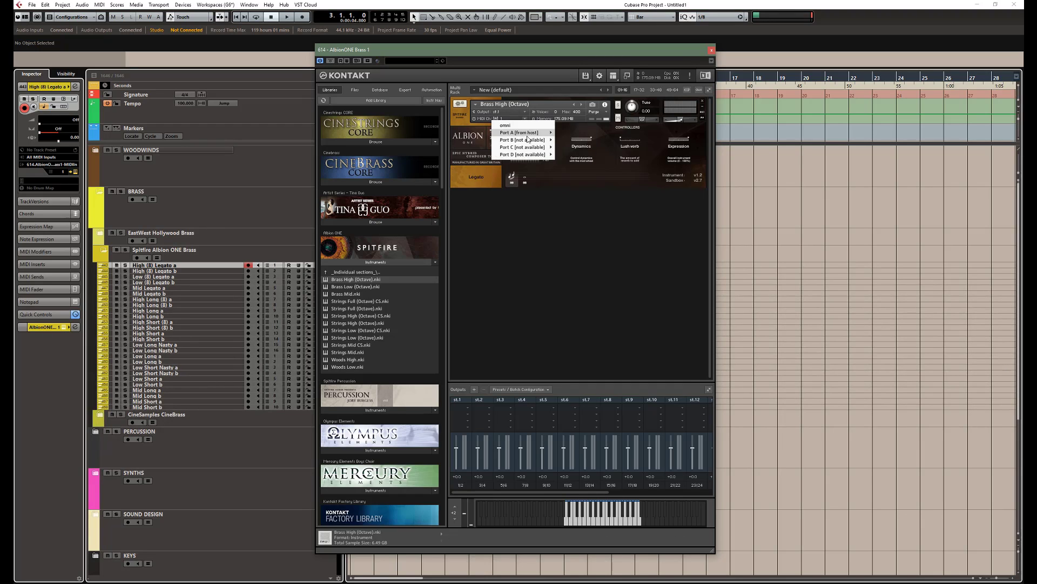
mouse_move(534, 134)
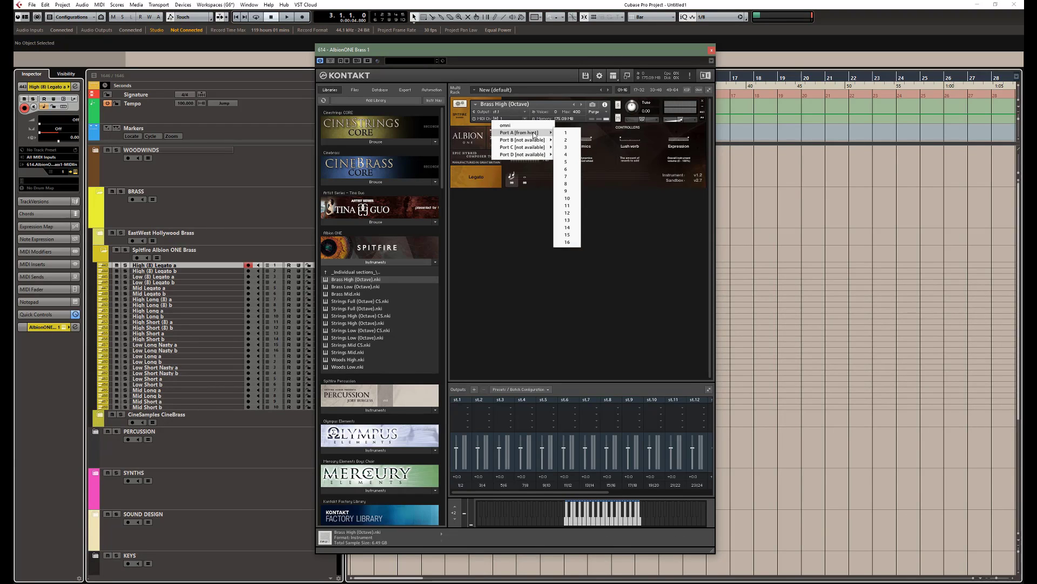
click(566, 134)
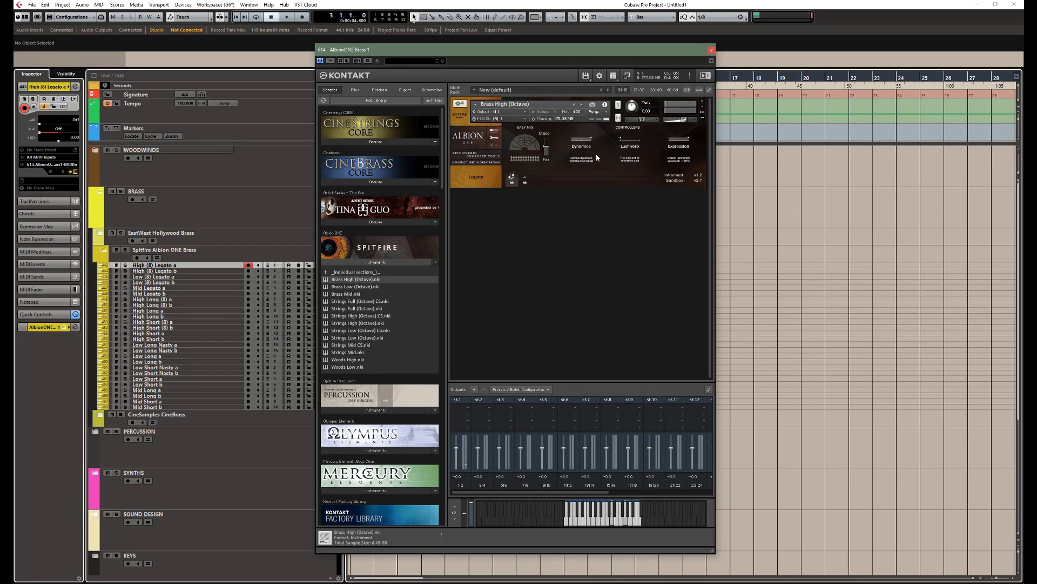
Remove the Brass High (Octave) instrument from the Kontakt rack
click(701, 101)
click(523, 326)
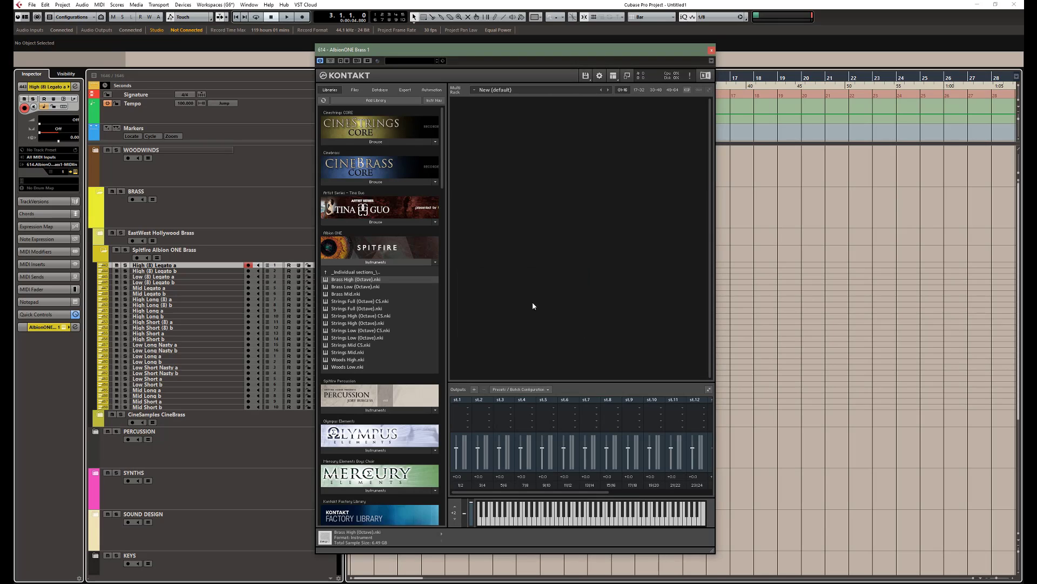
Close the Kontakt window and collapse the Spitfire Albion ONE Brass and BRASS folders
click(711, 50)
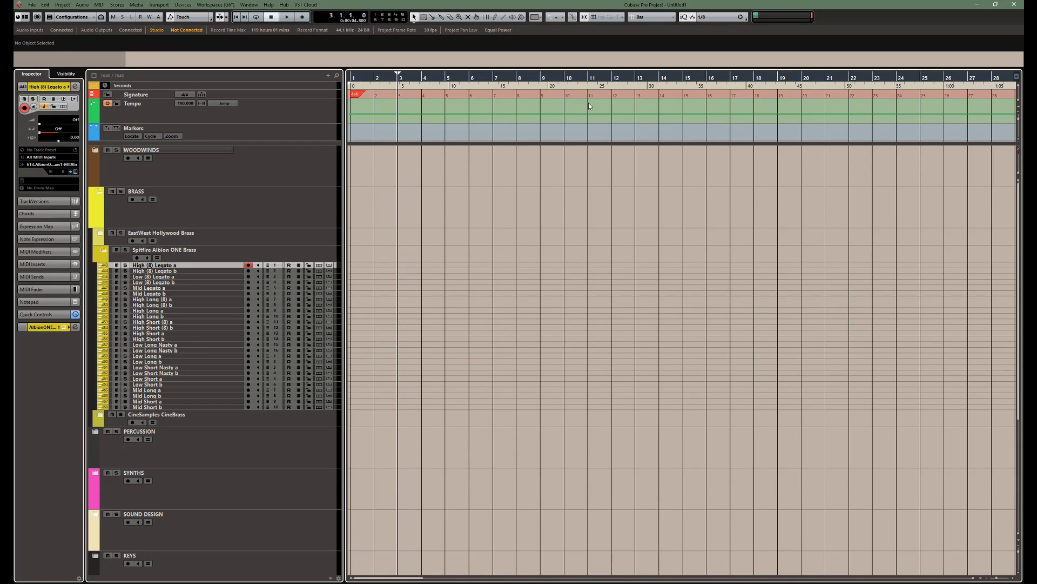
click(109, 254)
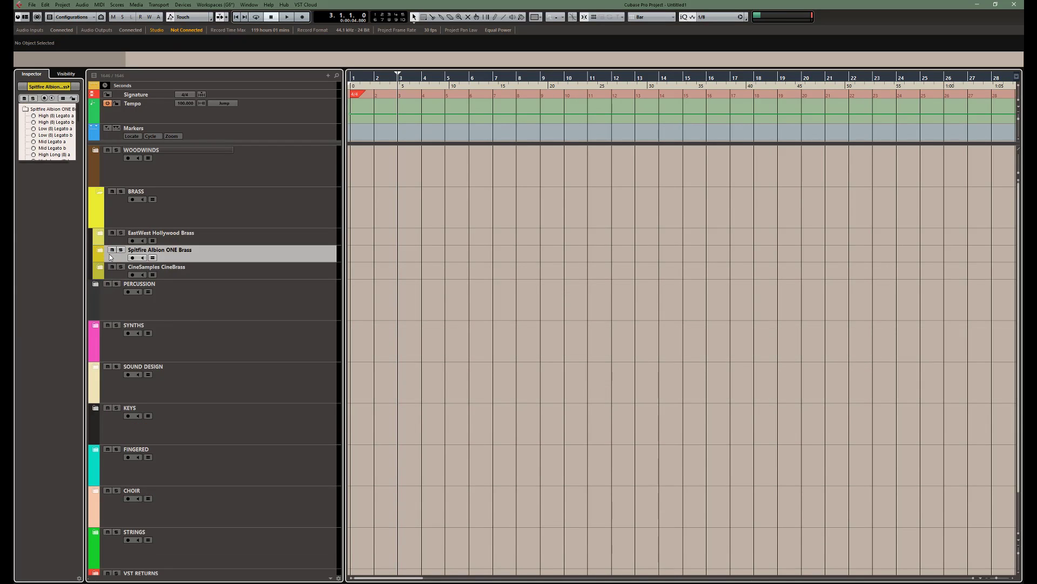
click(98, 191)
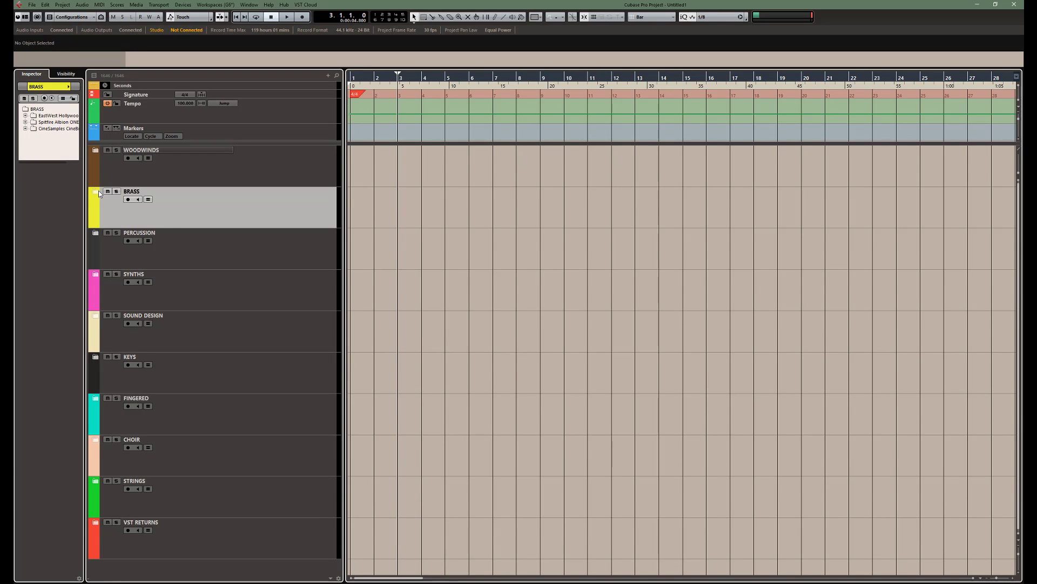